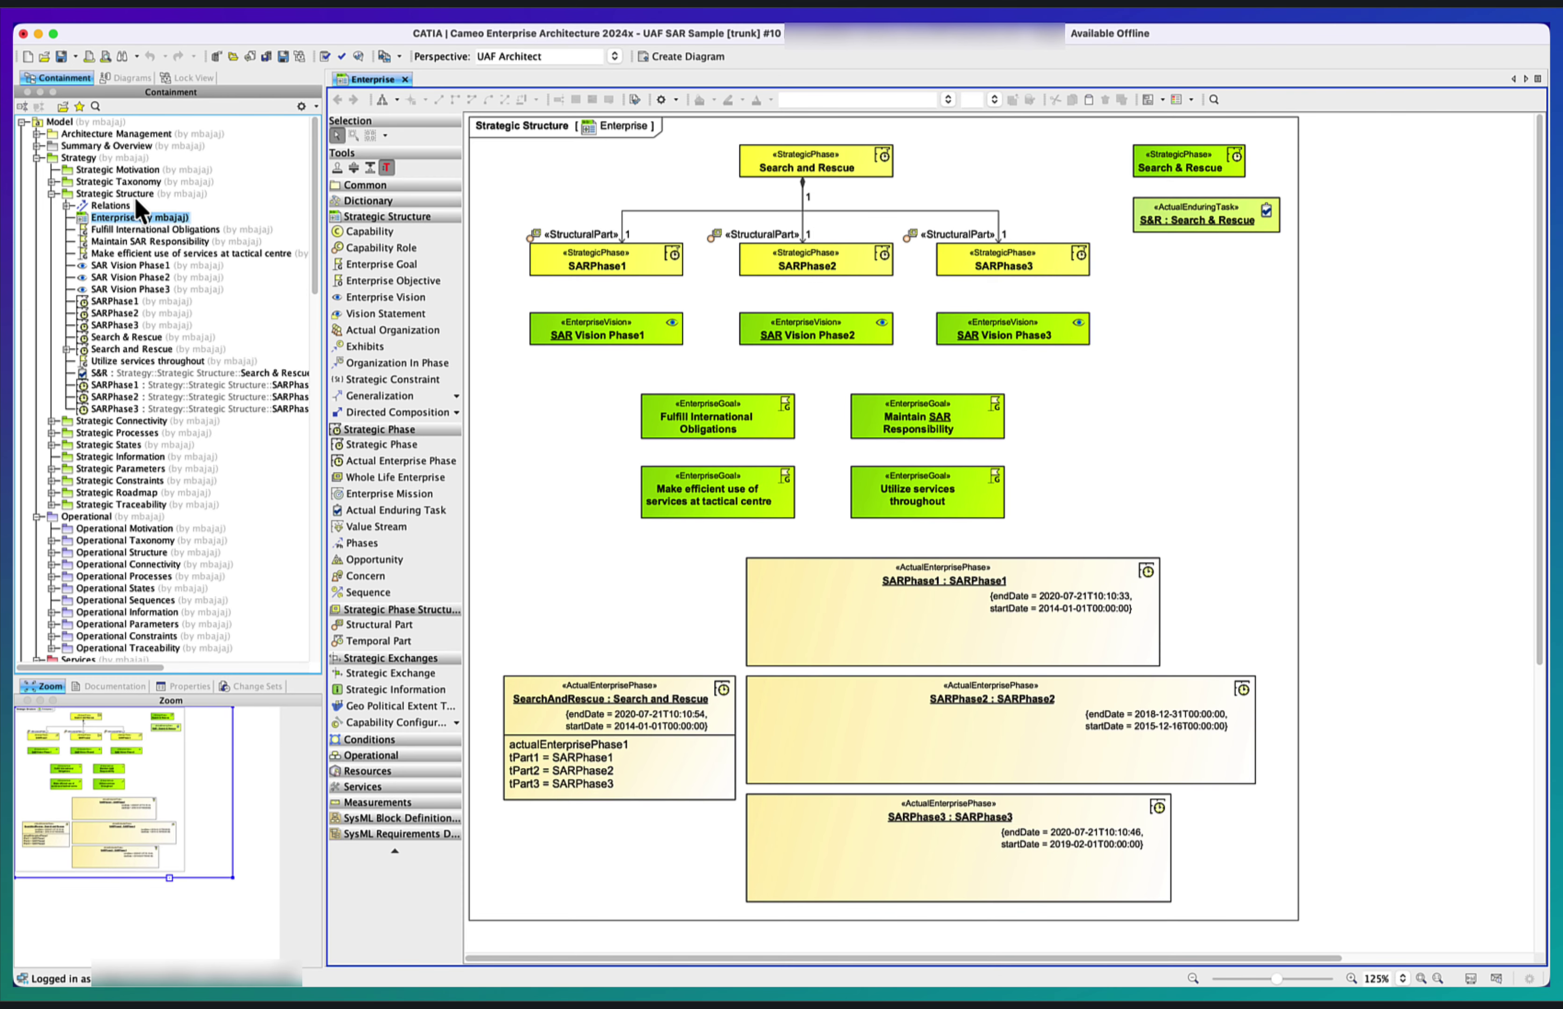
Step: Look through the Strategy, Operational, Services and Resources packages in the model's containment tree
scroll(121, 442, "down", 4)
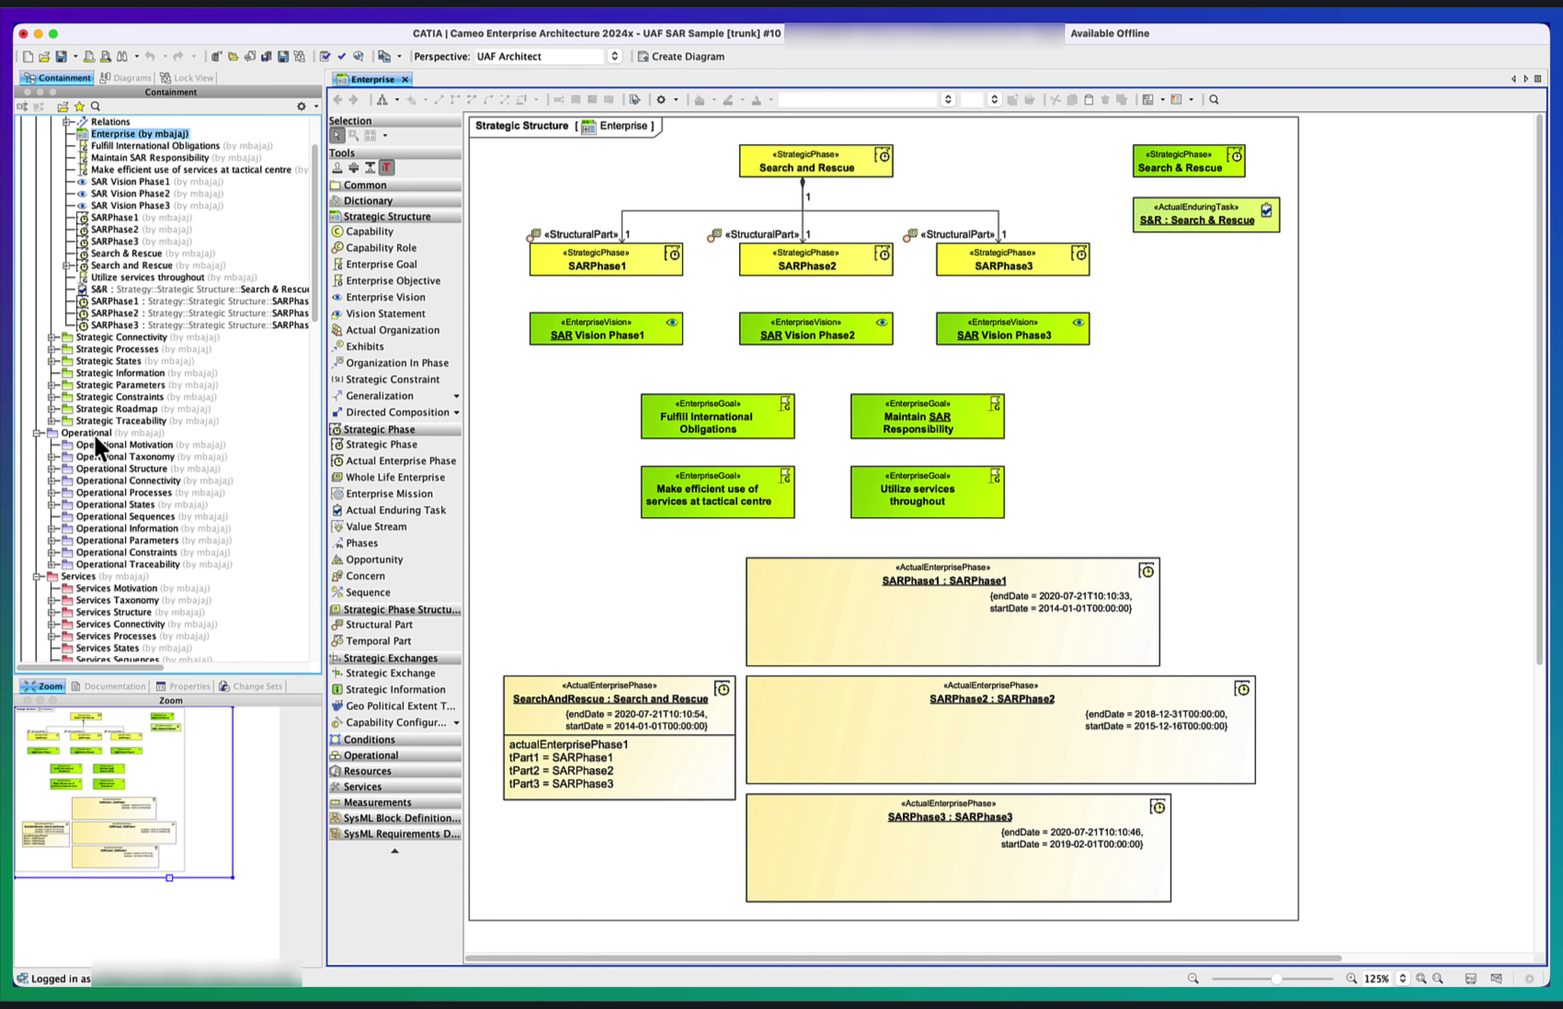
scroll(99, 448, "down", 4)
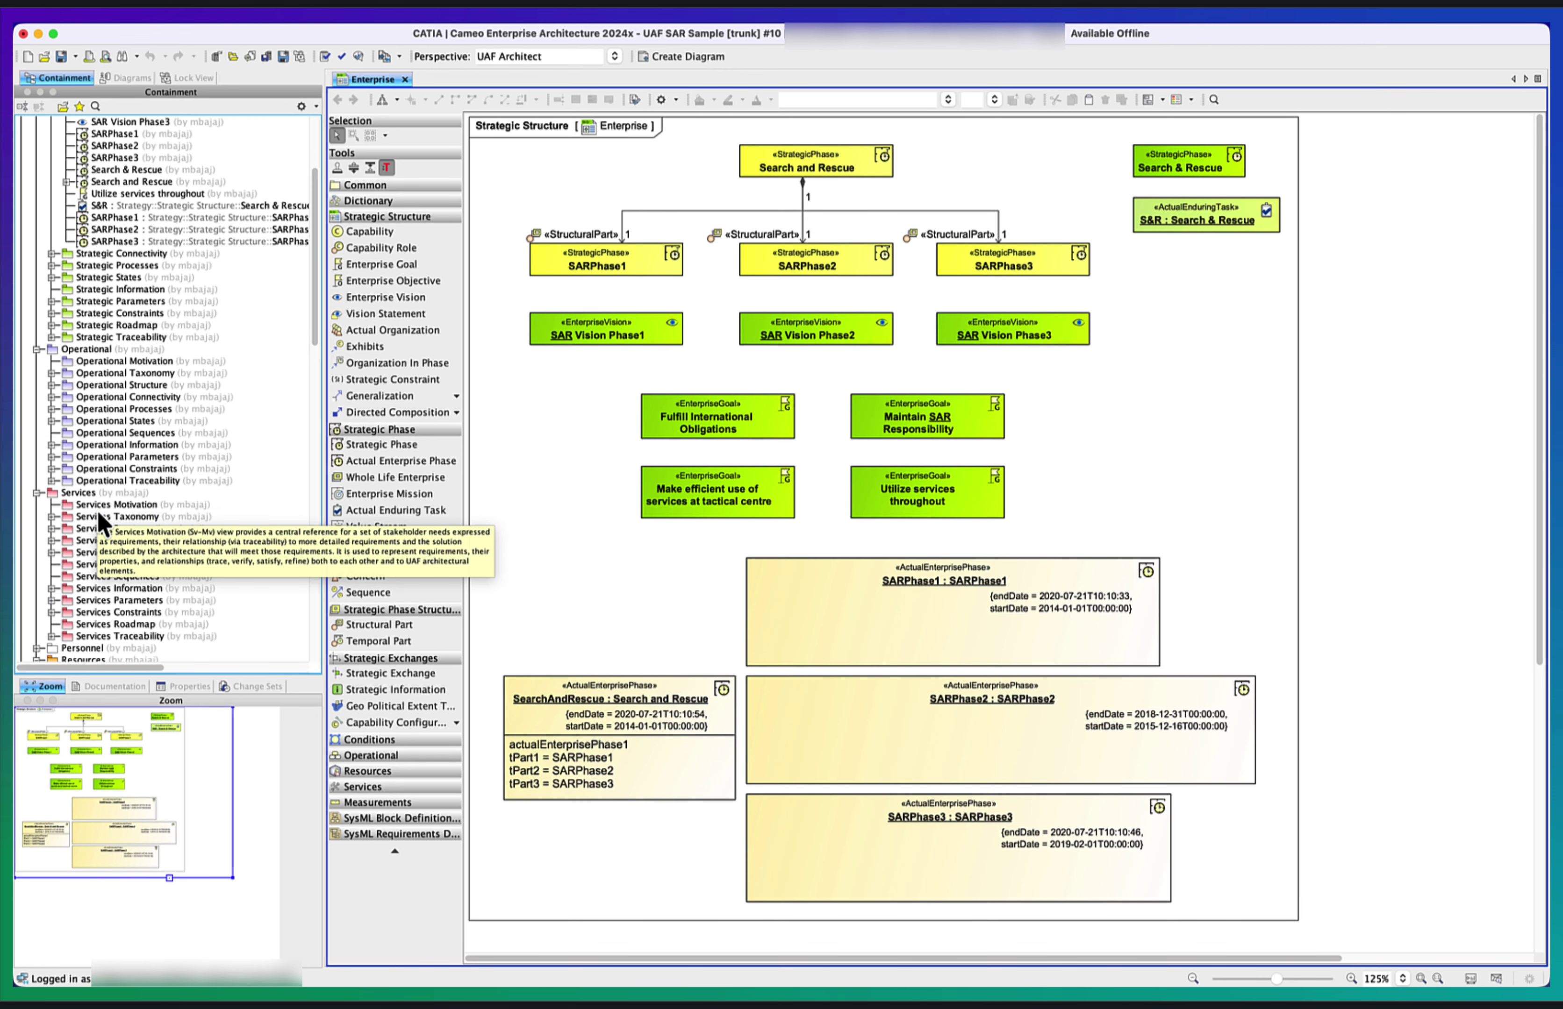
scroll(102, 523, "down", 6)
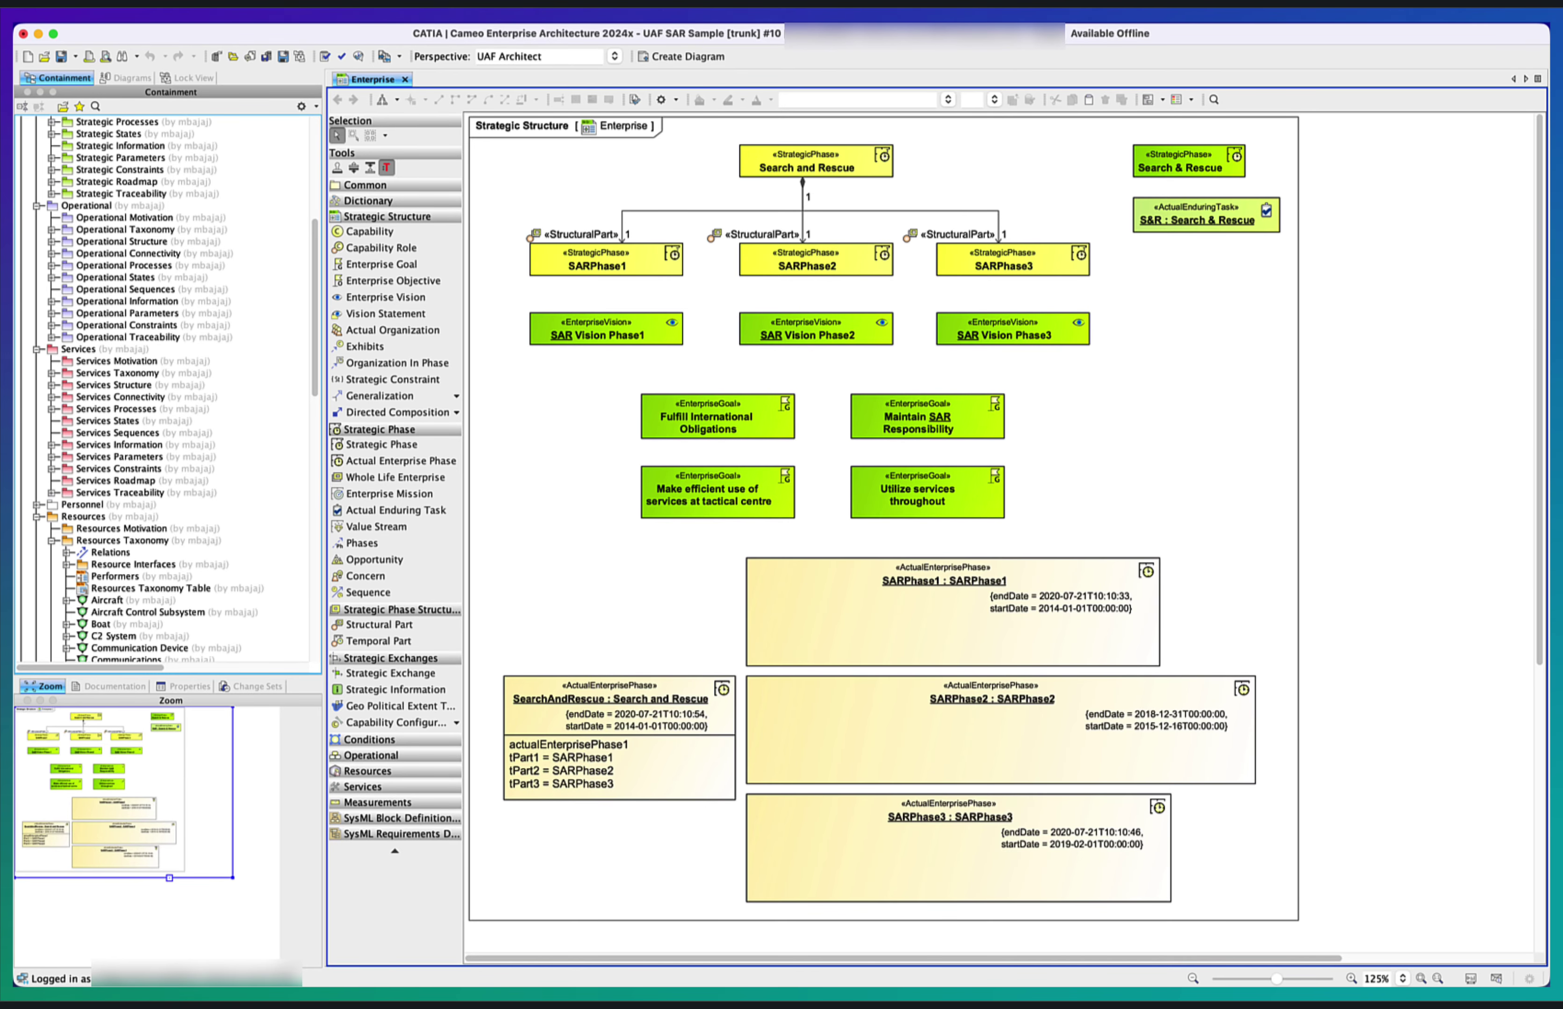
Step: Switch to the Syndeia repositories in the browser and expand the UAF SAR Sample project under UAF Models
key("super+Tab")
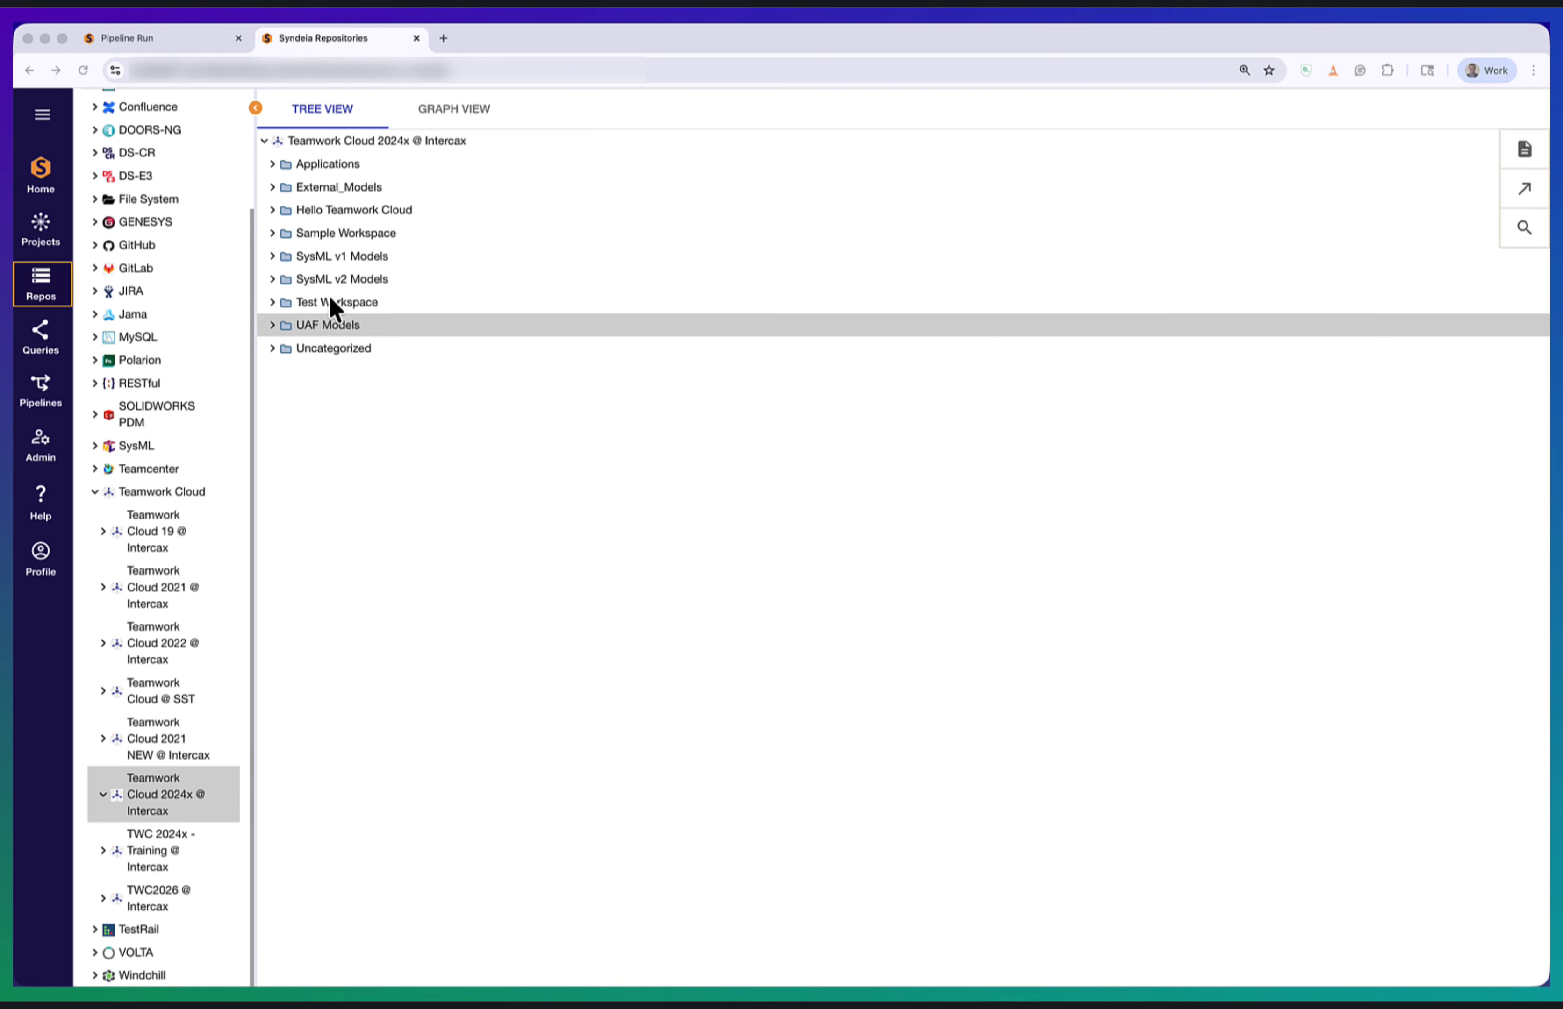
left_click(272, 325)
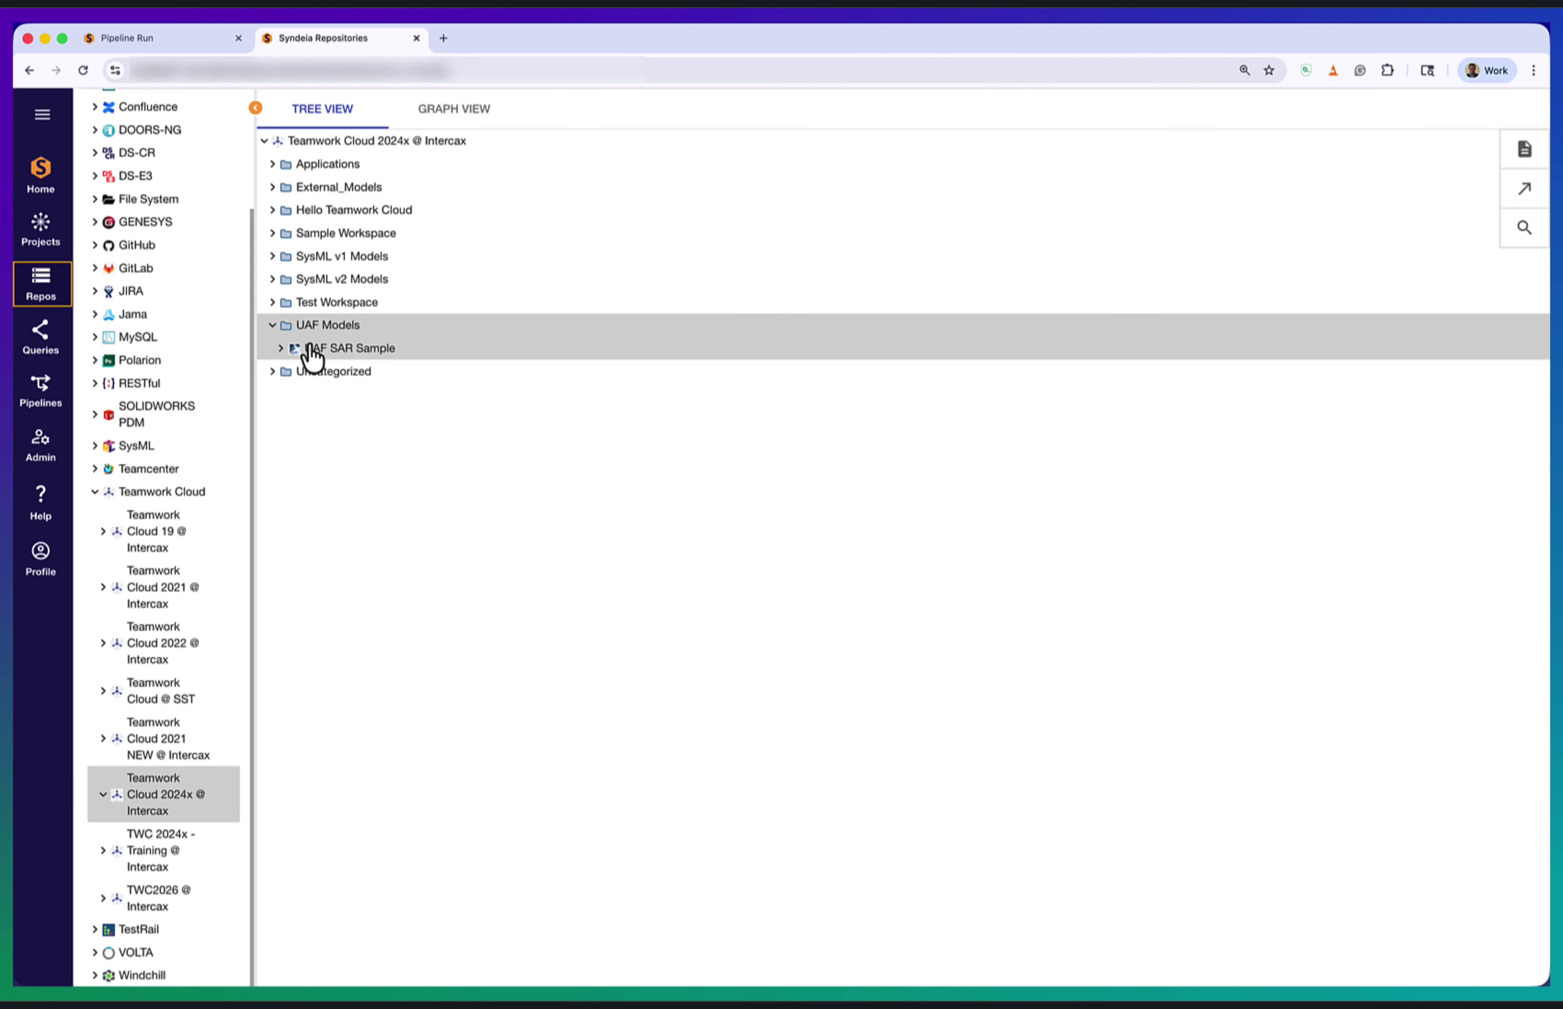
left_click(280, 349)
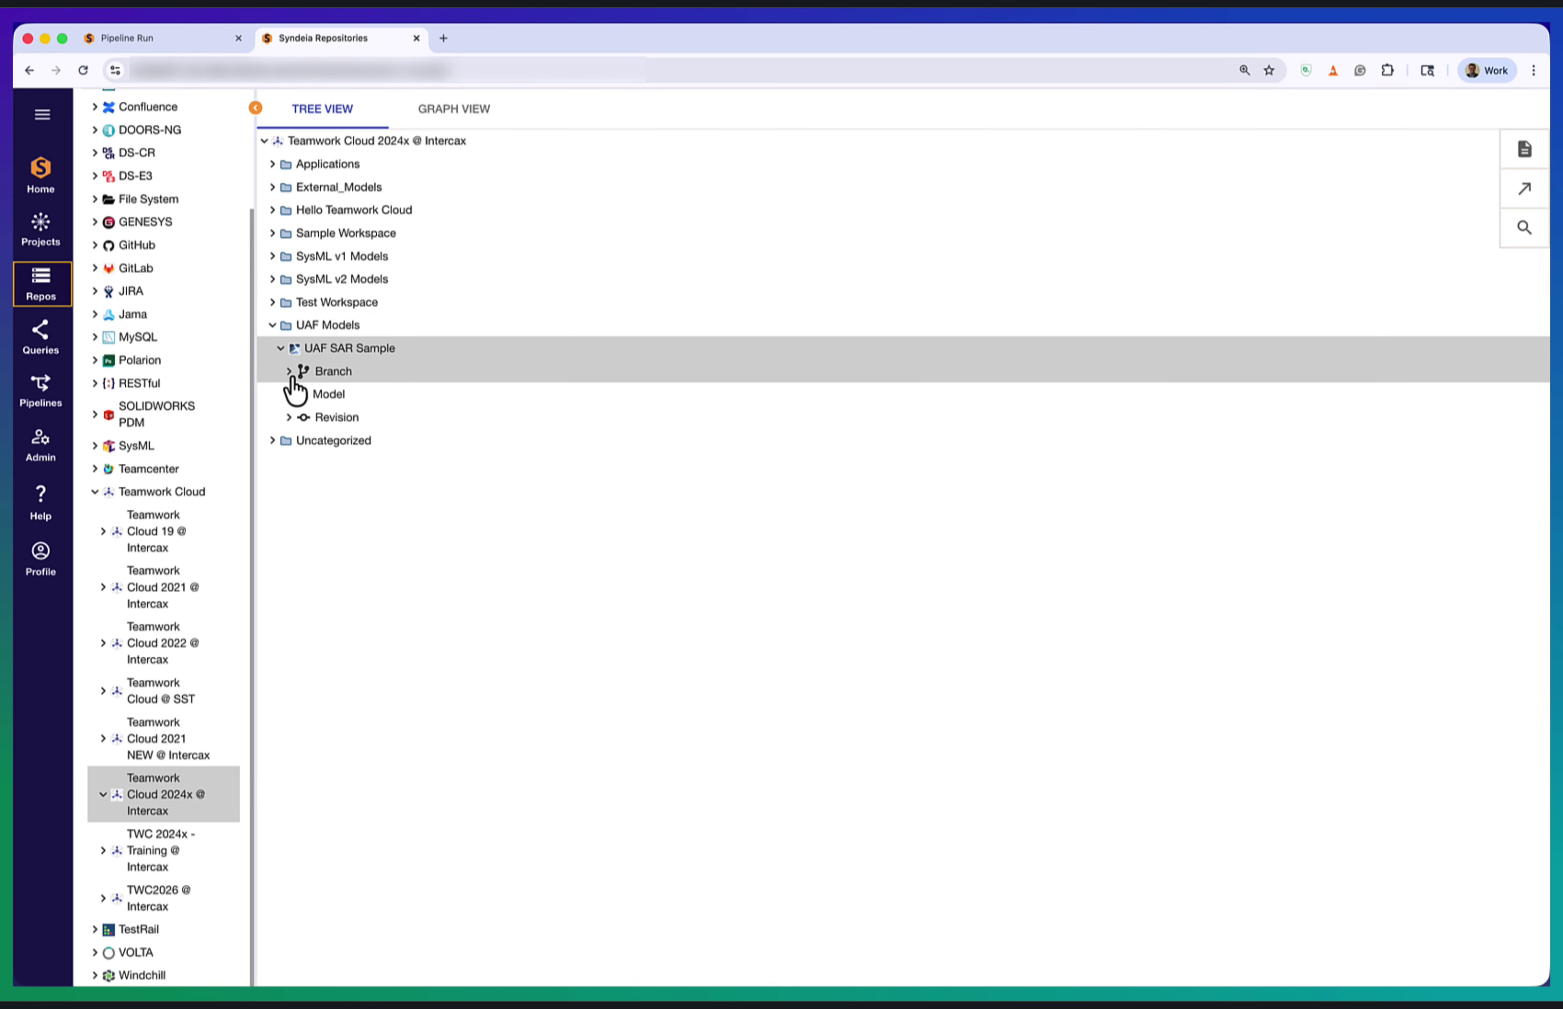
Step: Expand the project's Branch and Revision nodes and check the contents of revision 10, leaving that revision collapsed
left_click(290, 372)
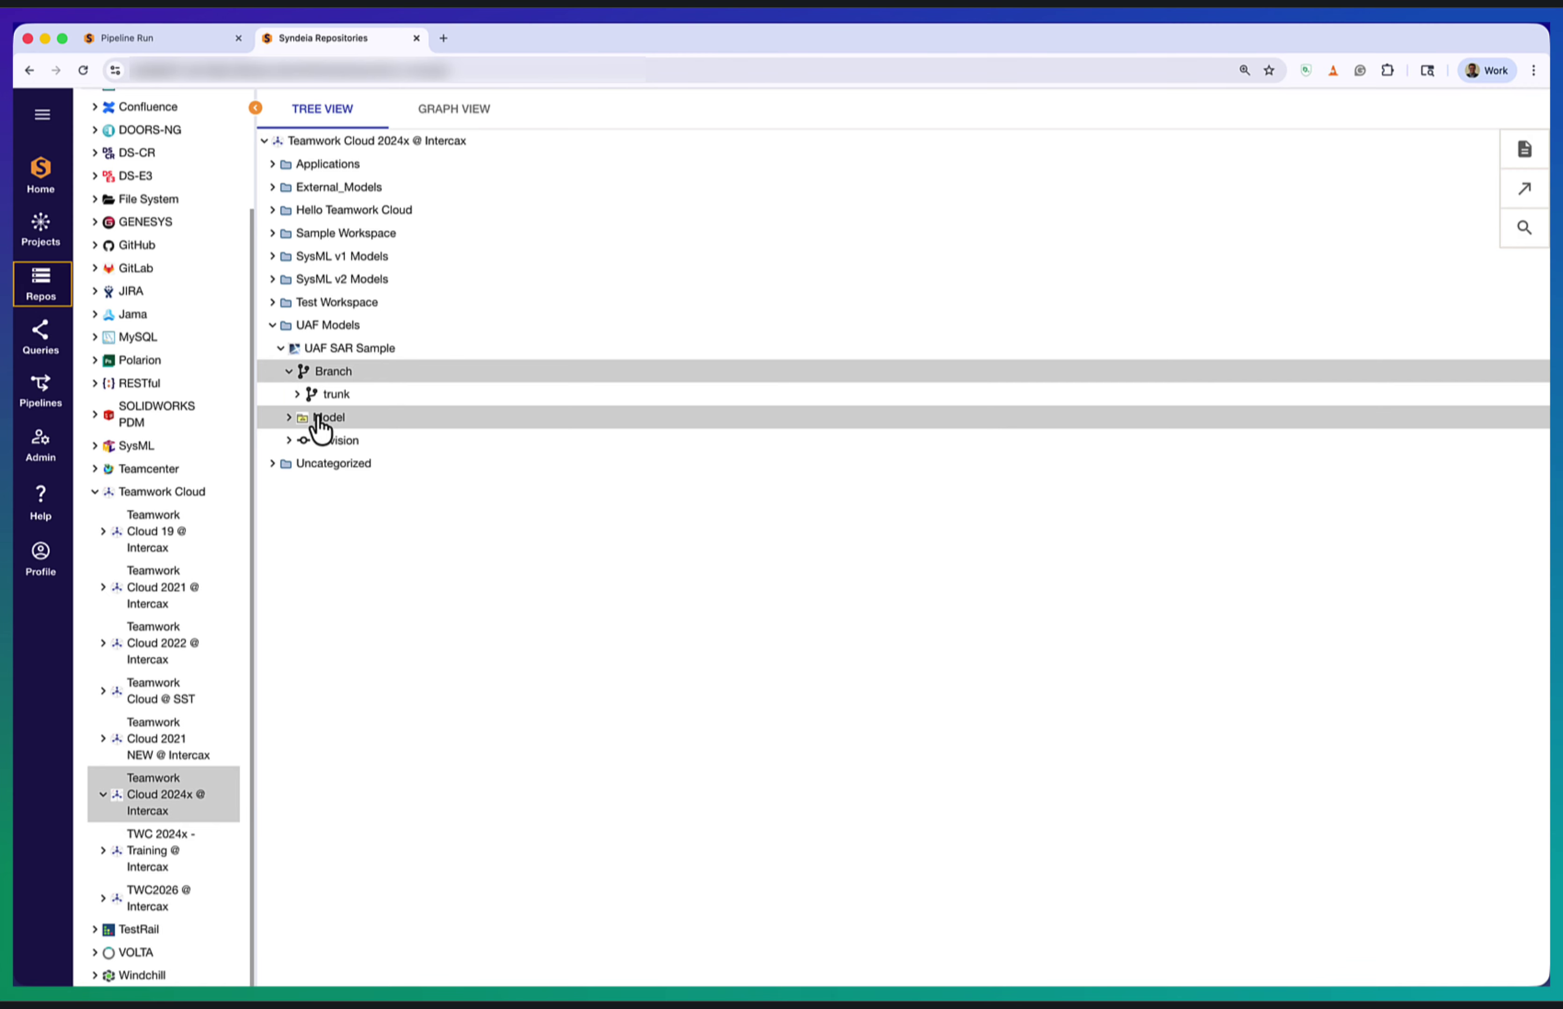
left_click(290, 440)
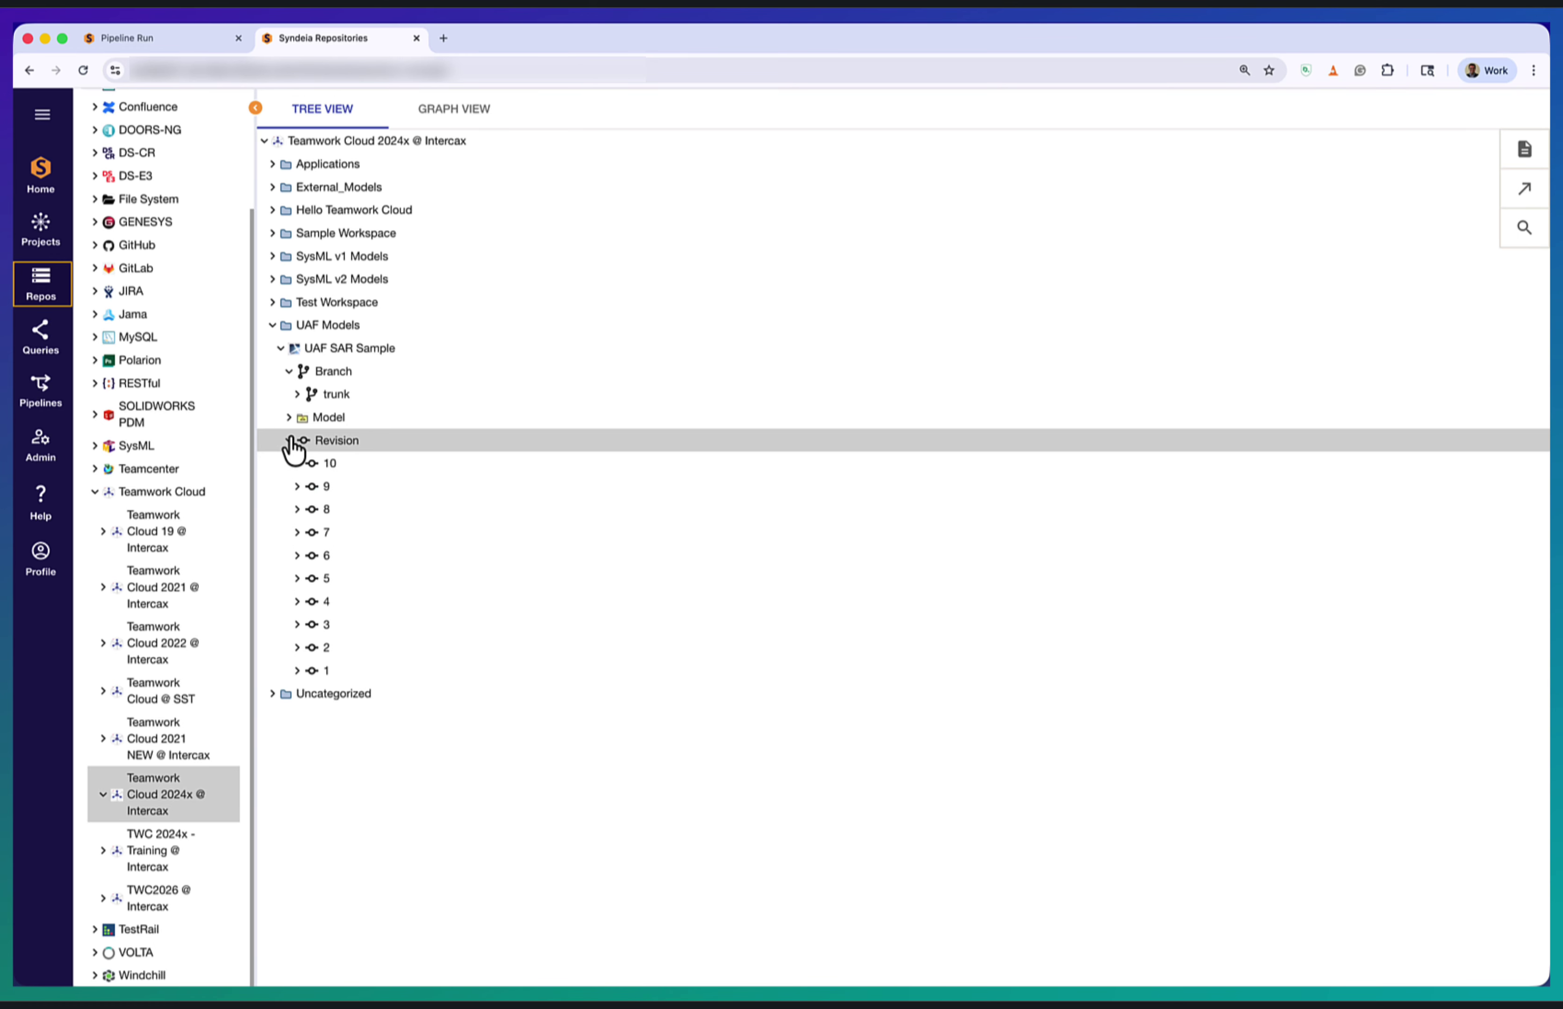
left_click(297, 466)
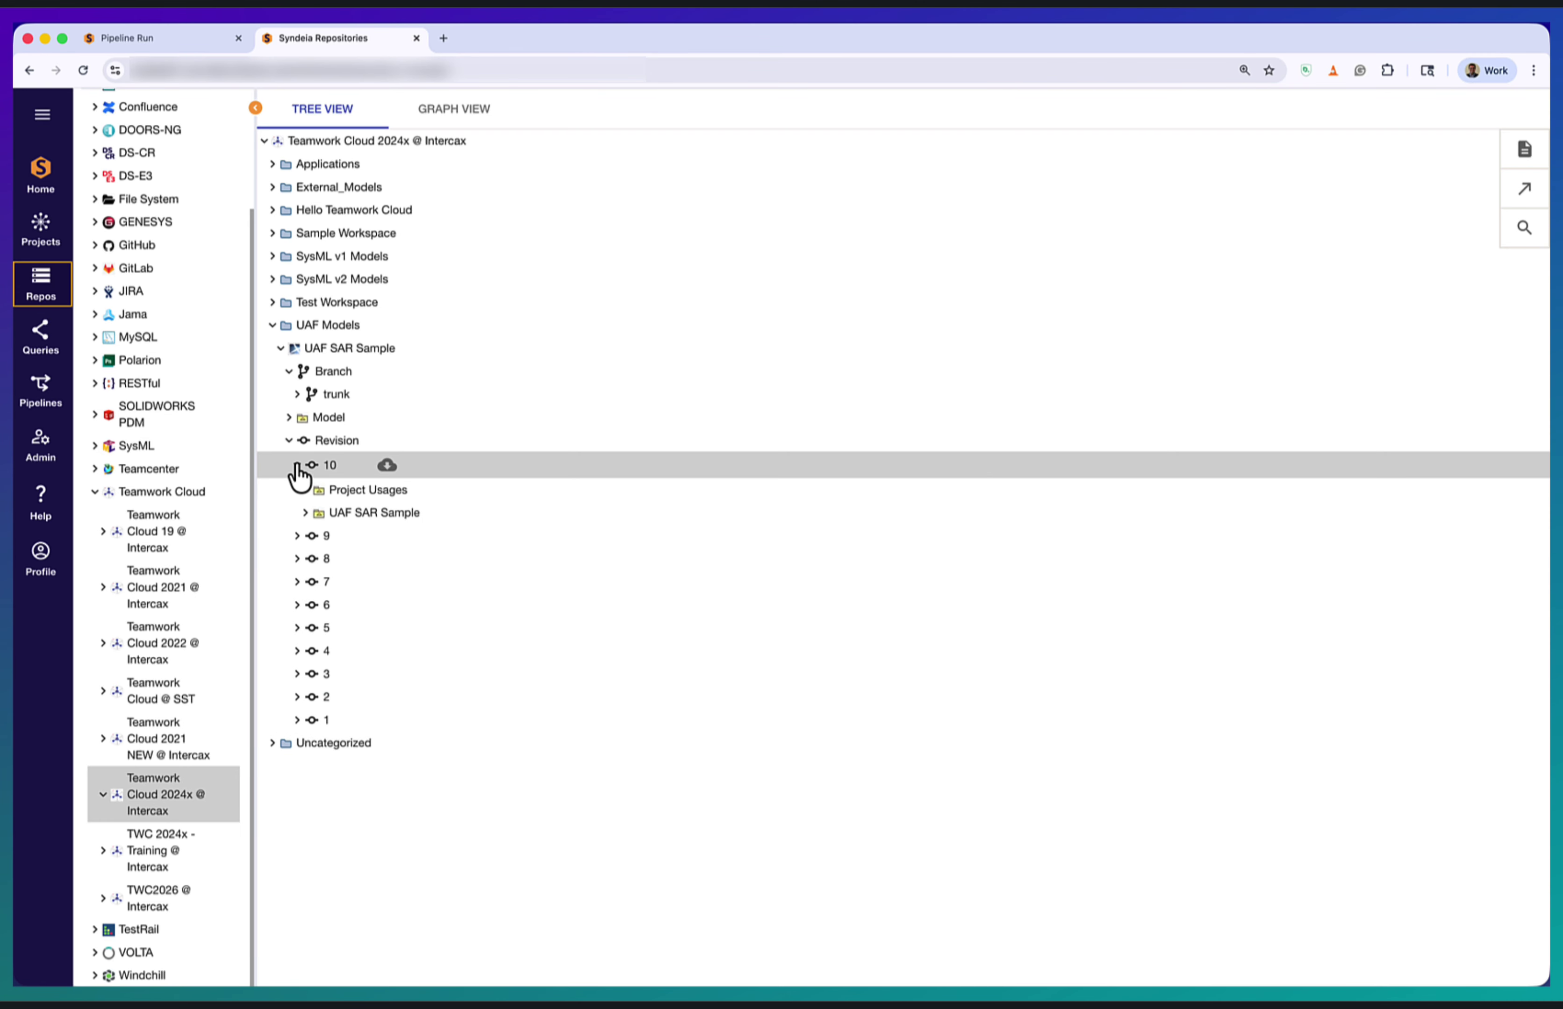
left_click(297, 466)
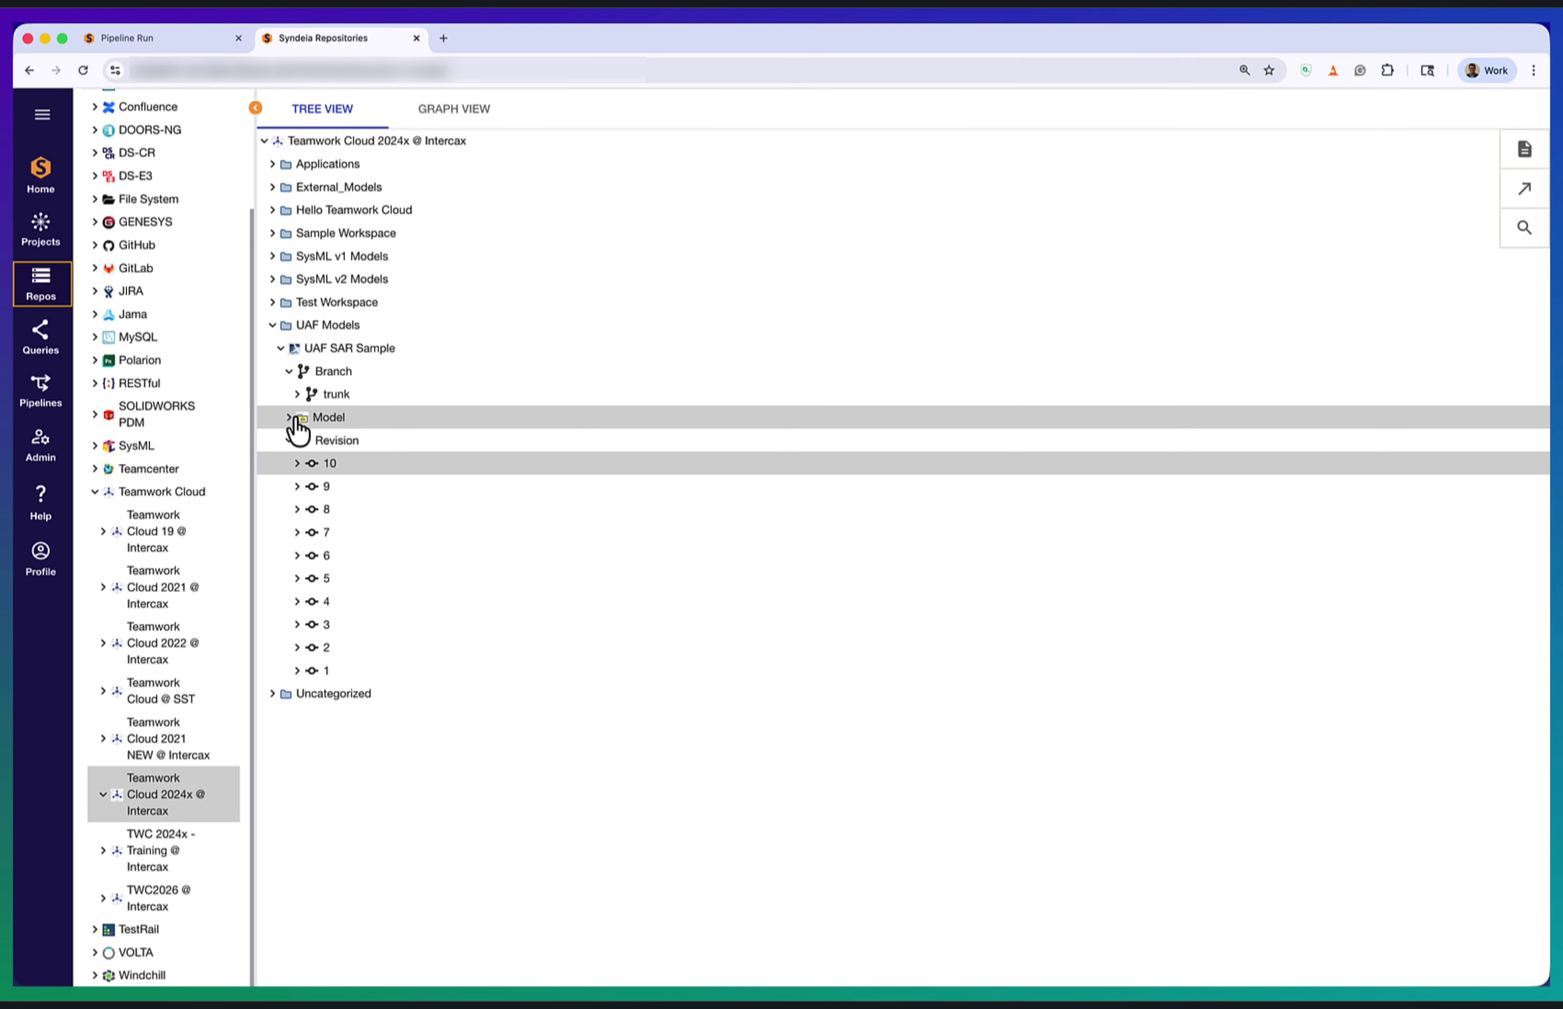
Step: Expand the project's Model node down through UAF SAR Sample to the inner Model package
left_click(295, 420)
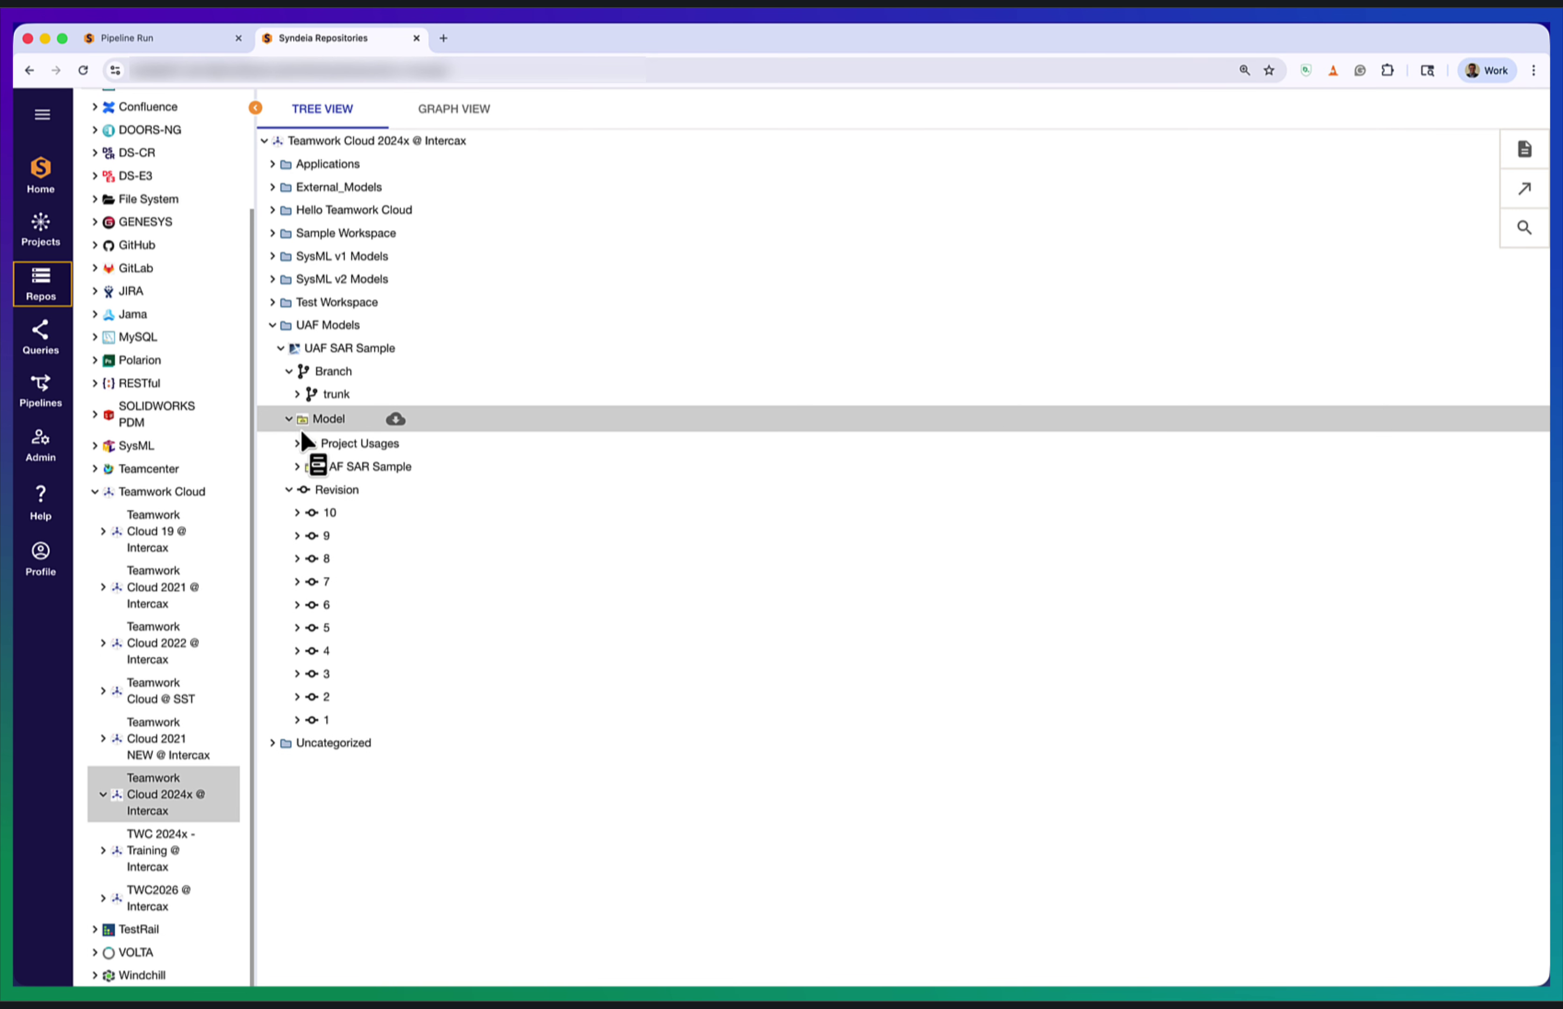
left_click(311, 467)
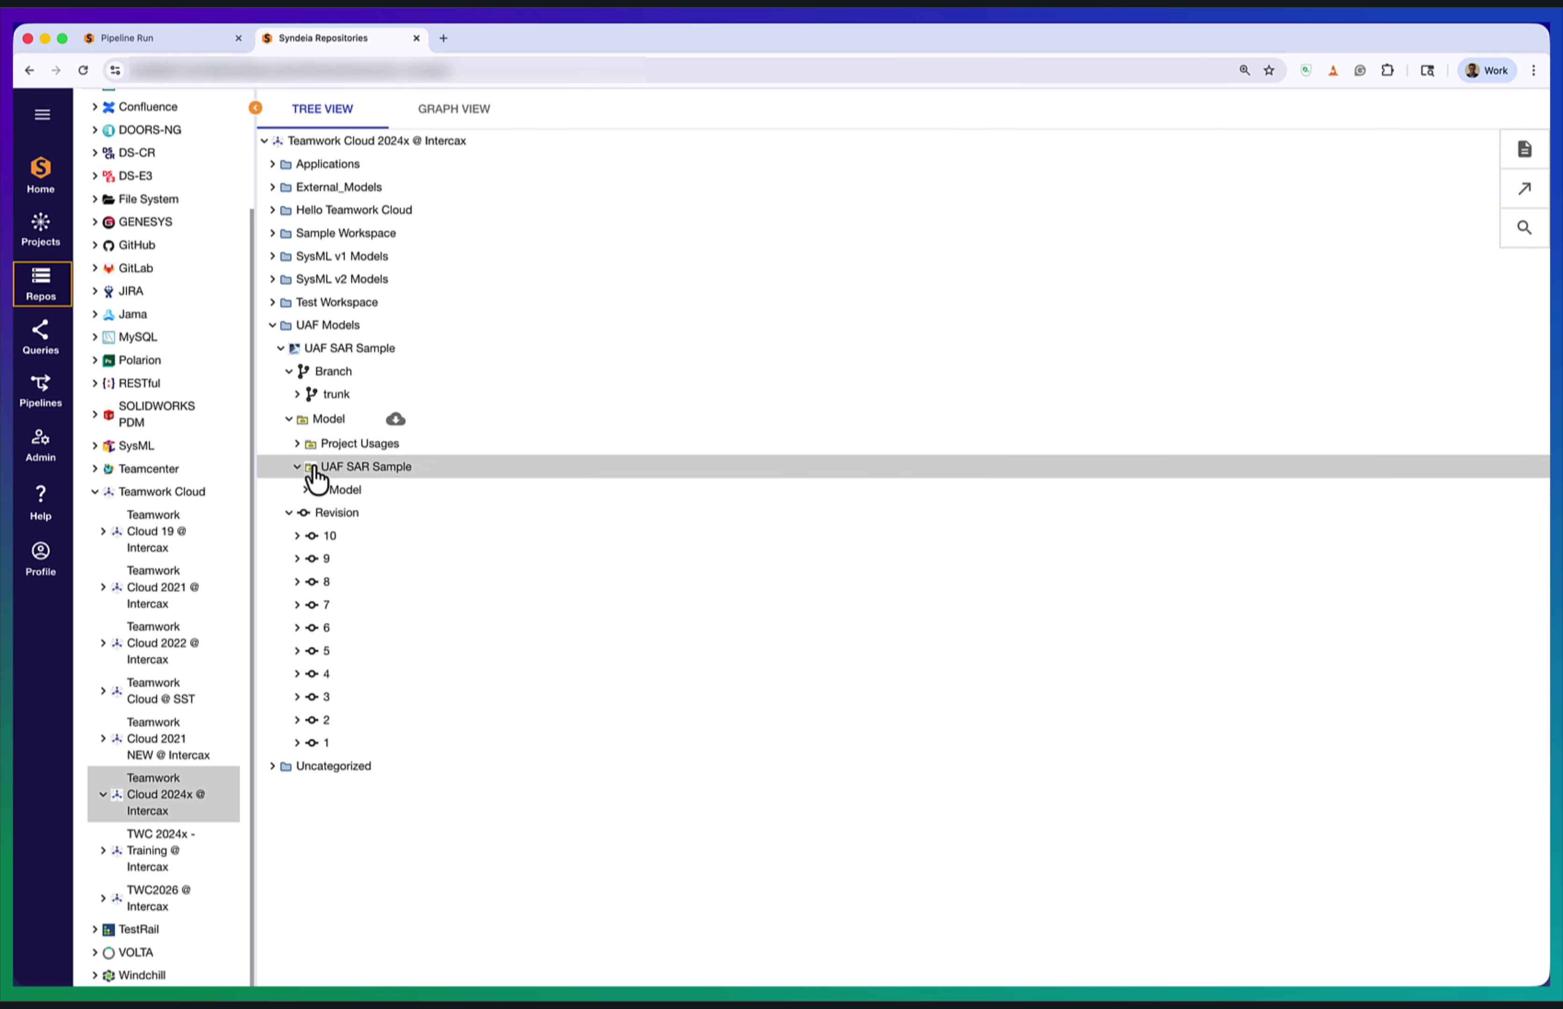
left_click_drag(317, 476, 335, 506)
left_click(335, 496)
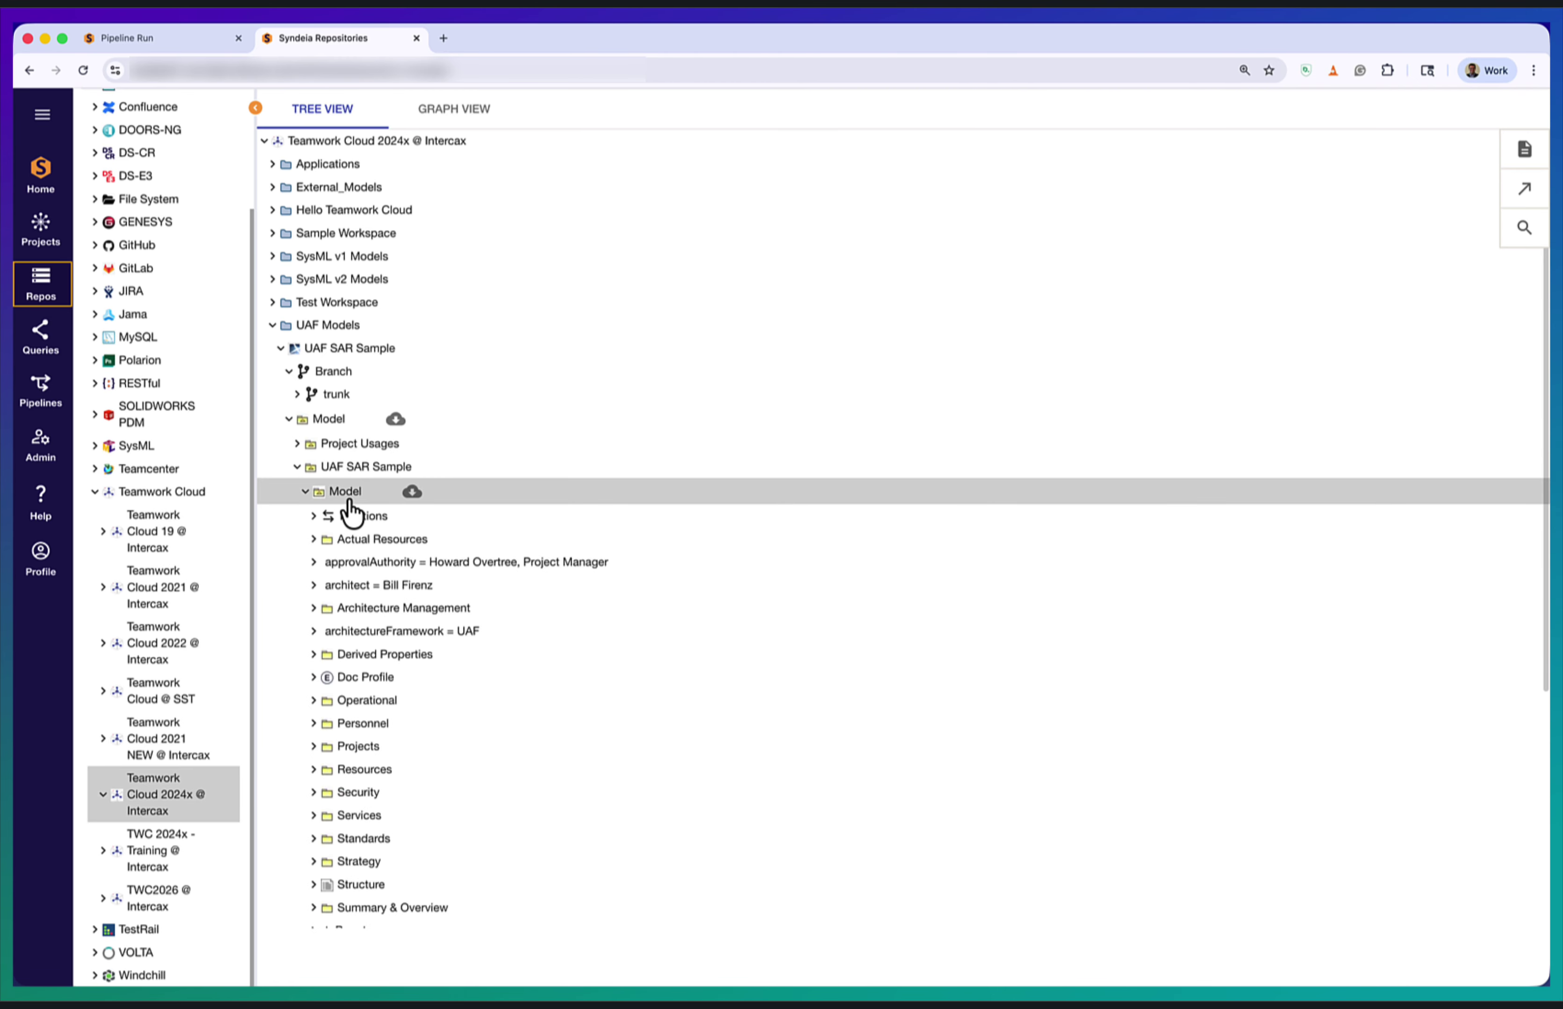
Step: Expand the Strategy package and its Strategic Taxonomy package within the inner Model package
scroll(349, 512, "down", 4)
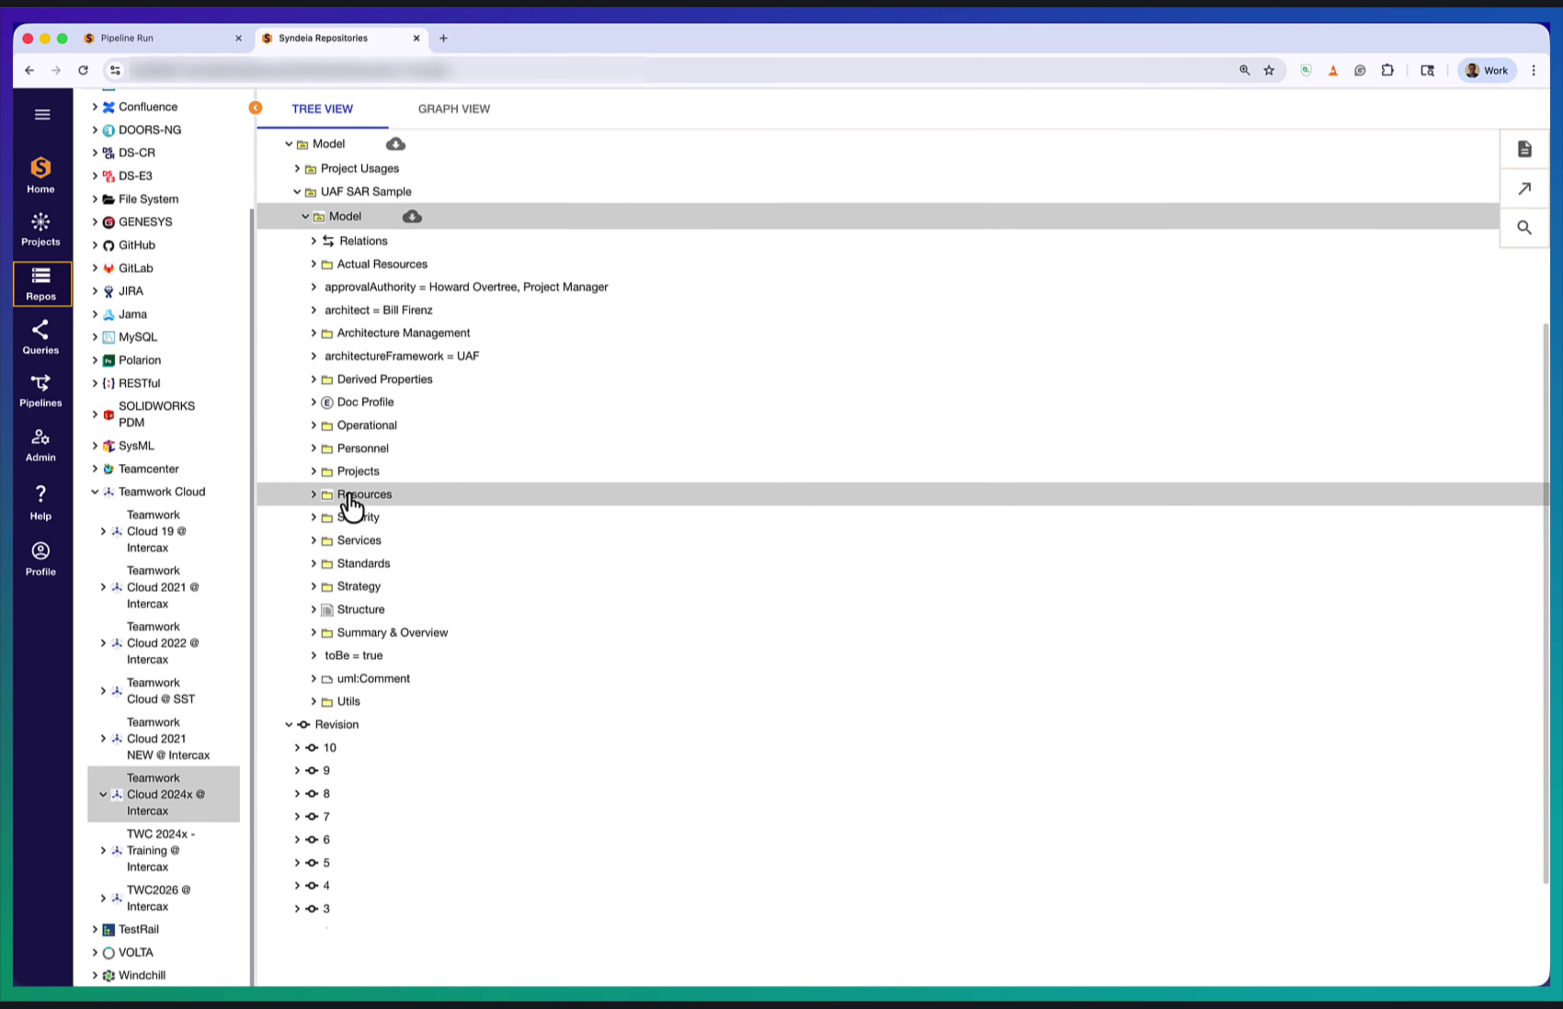
scroll(348, 505, "up", 1)
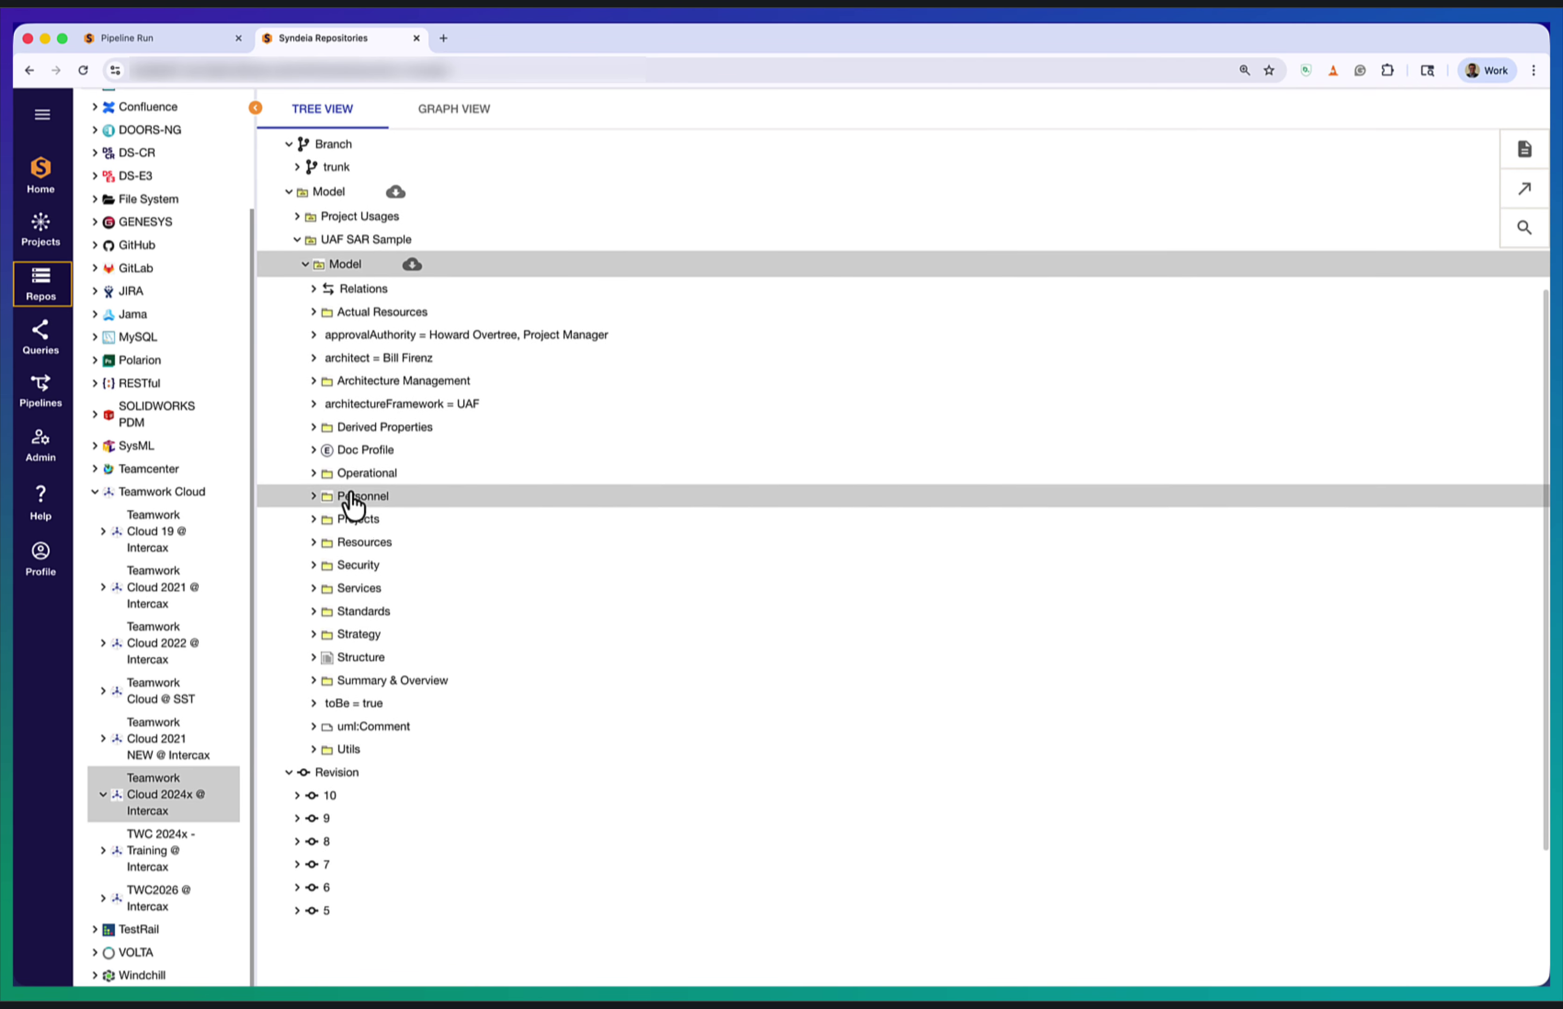
left_click(347, 635)
scroll(382, 598, "down", 5)
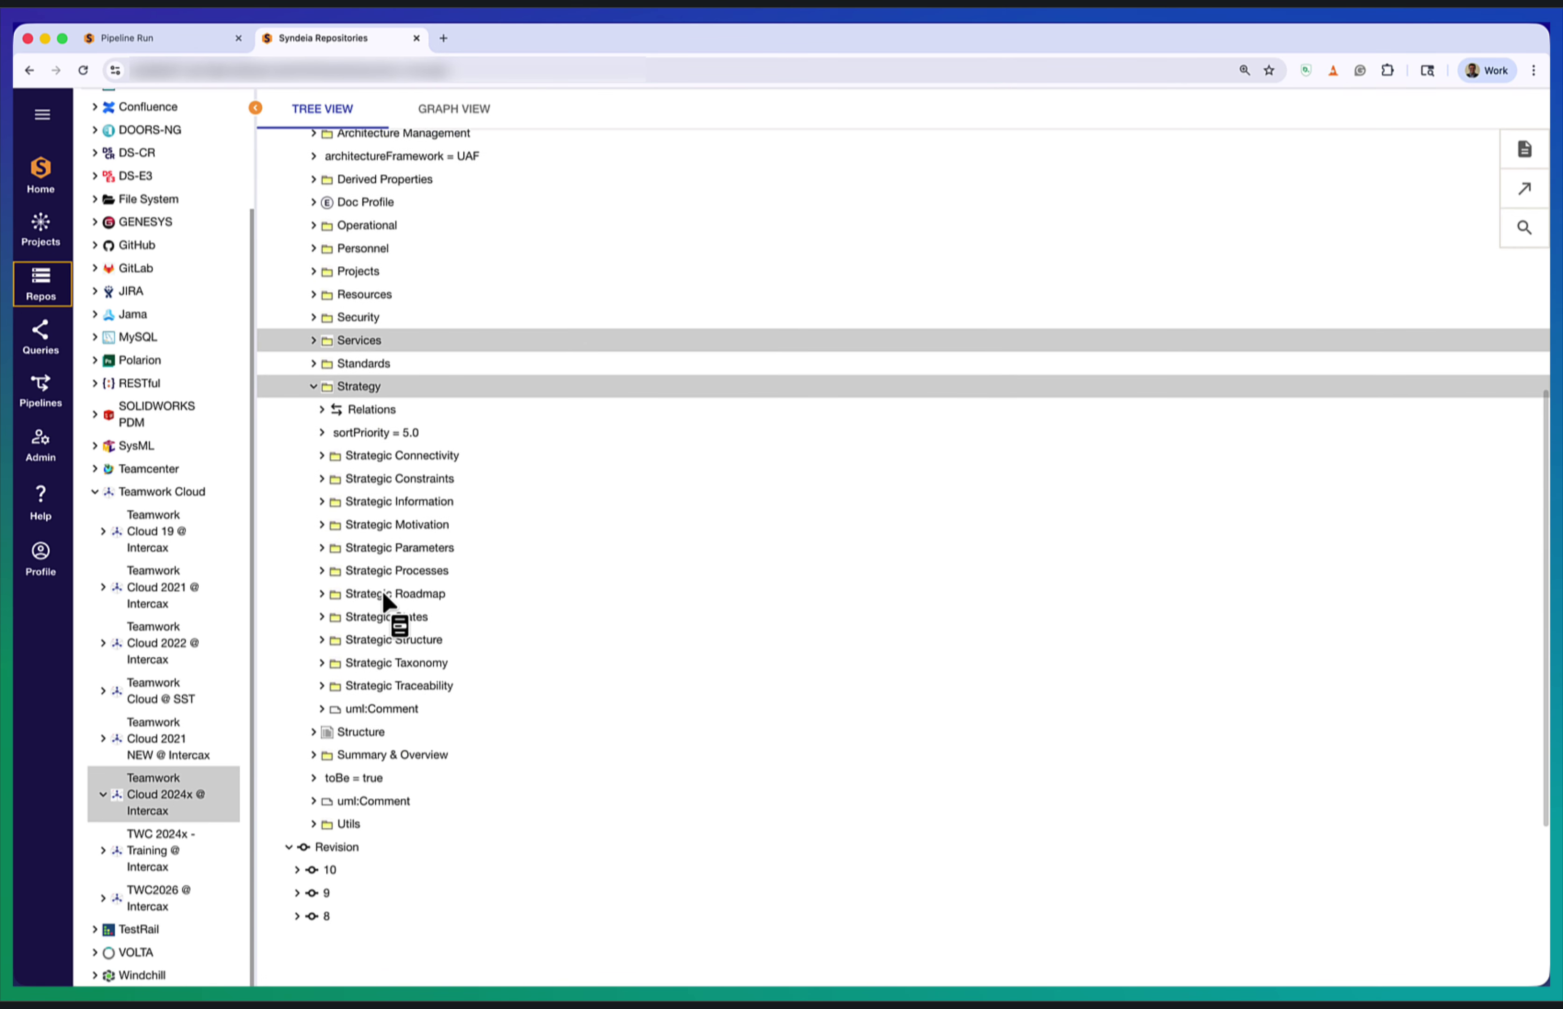
left_click(381, 663)
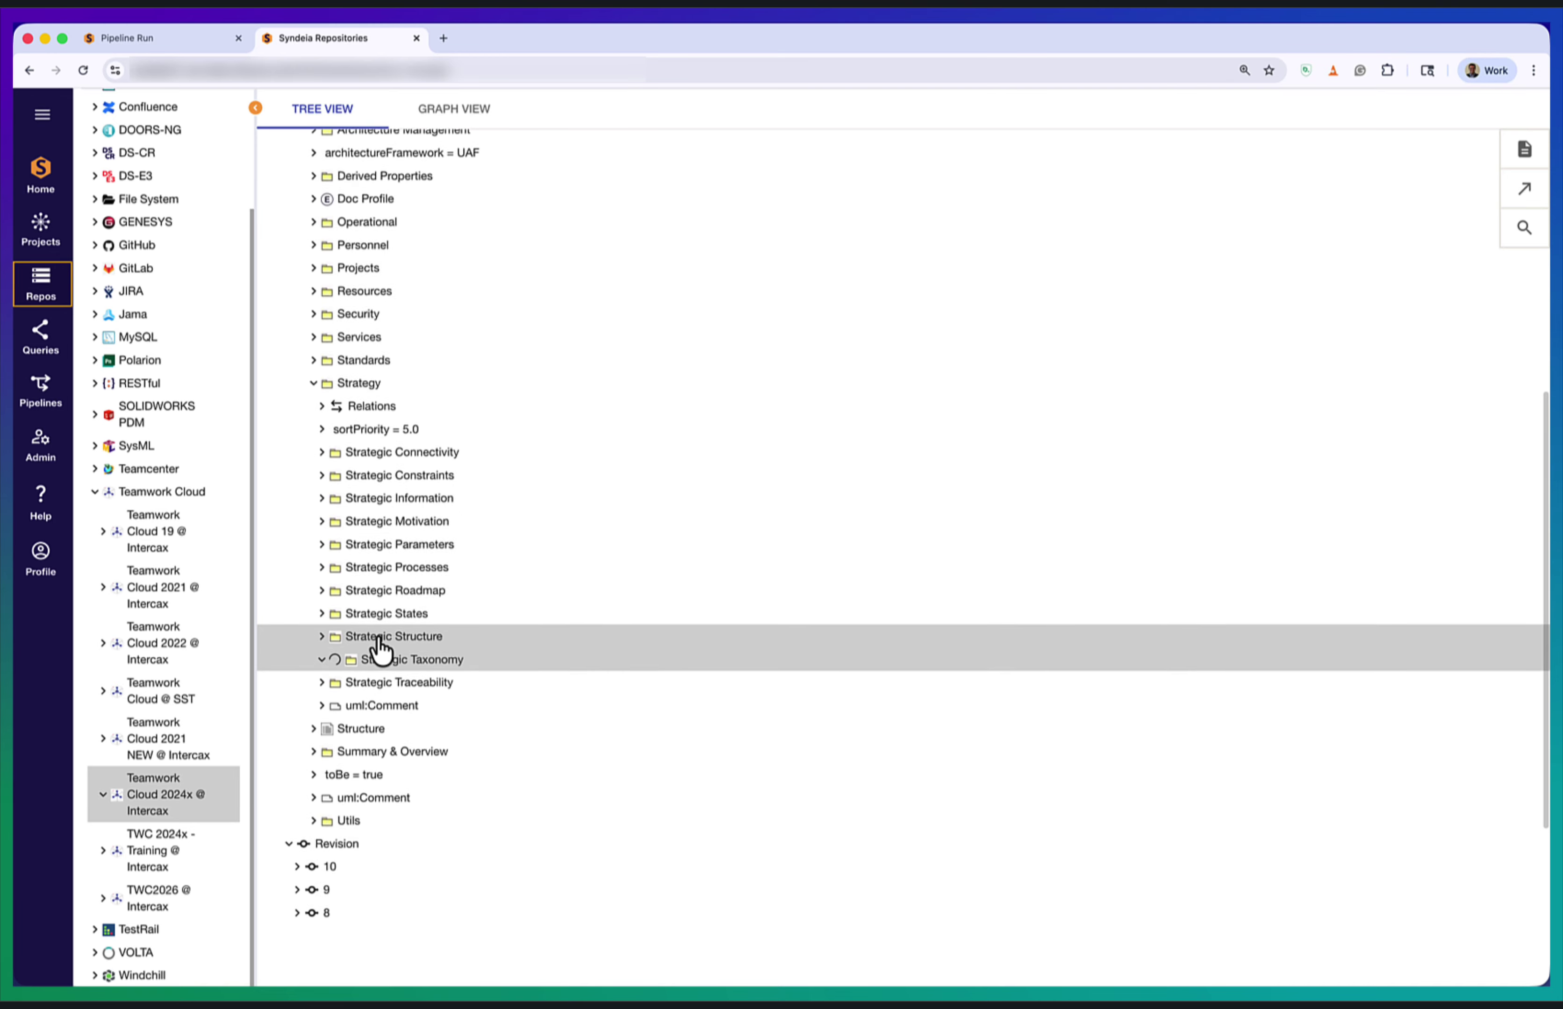
Step: Select and expand the Maritime SAR element in the Strategic Taxonomy package
scroll(383, 617, "down", 2)
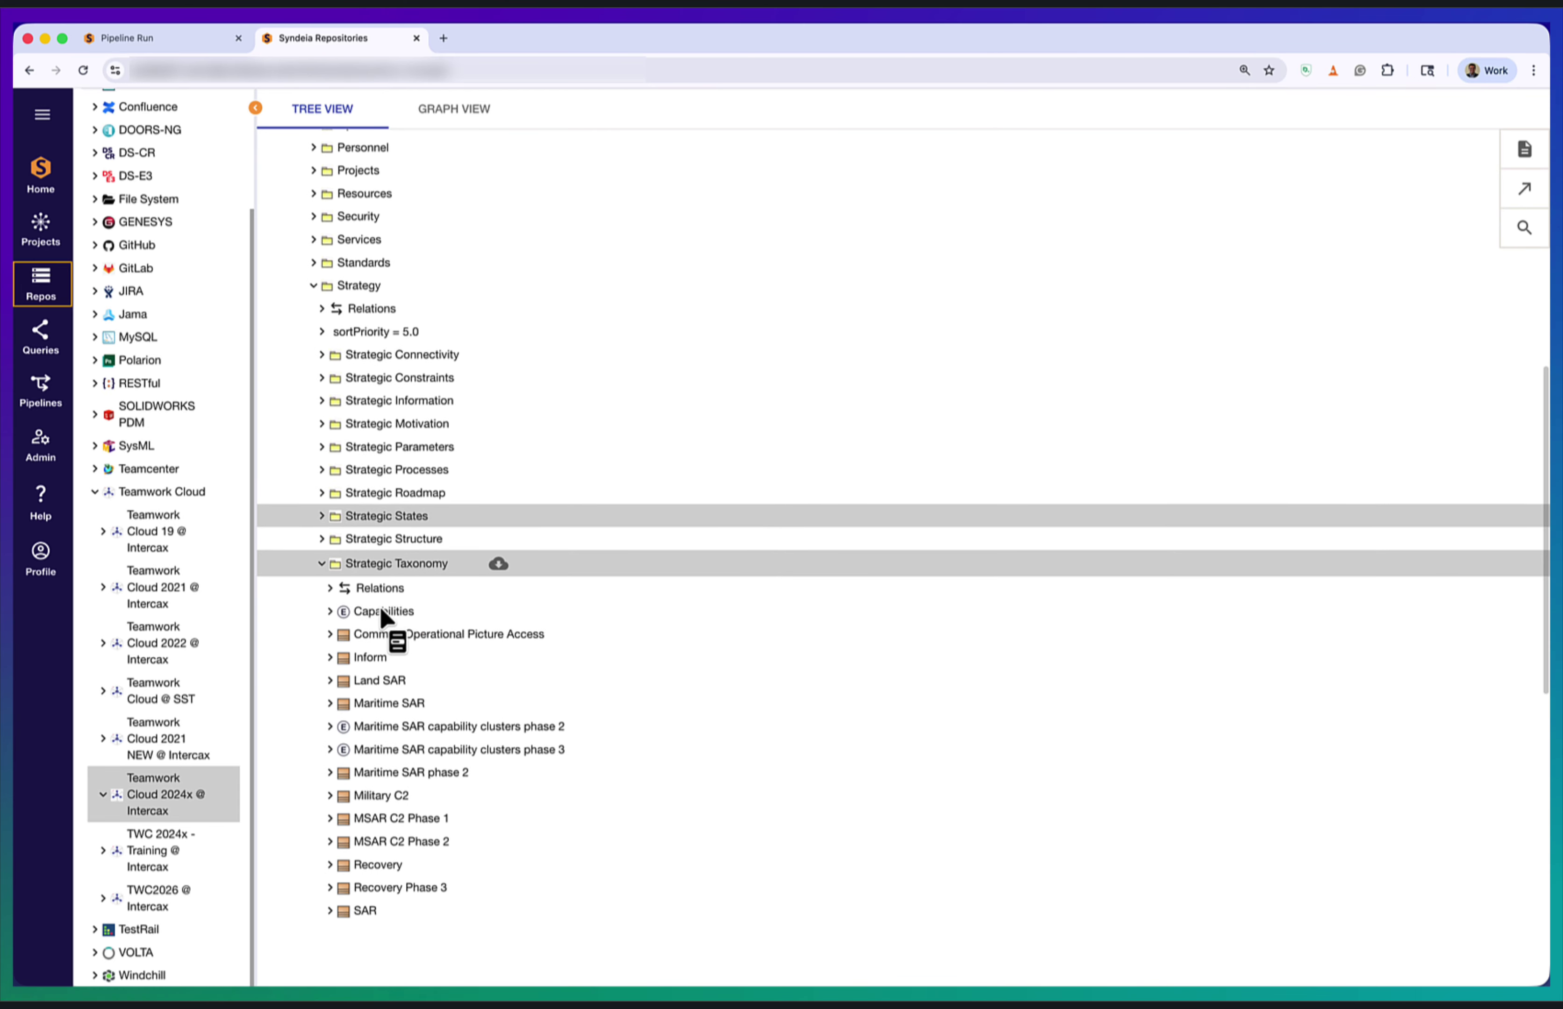
scroll(601, 597, "down", 2)
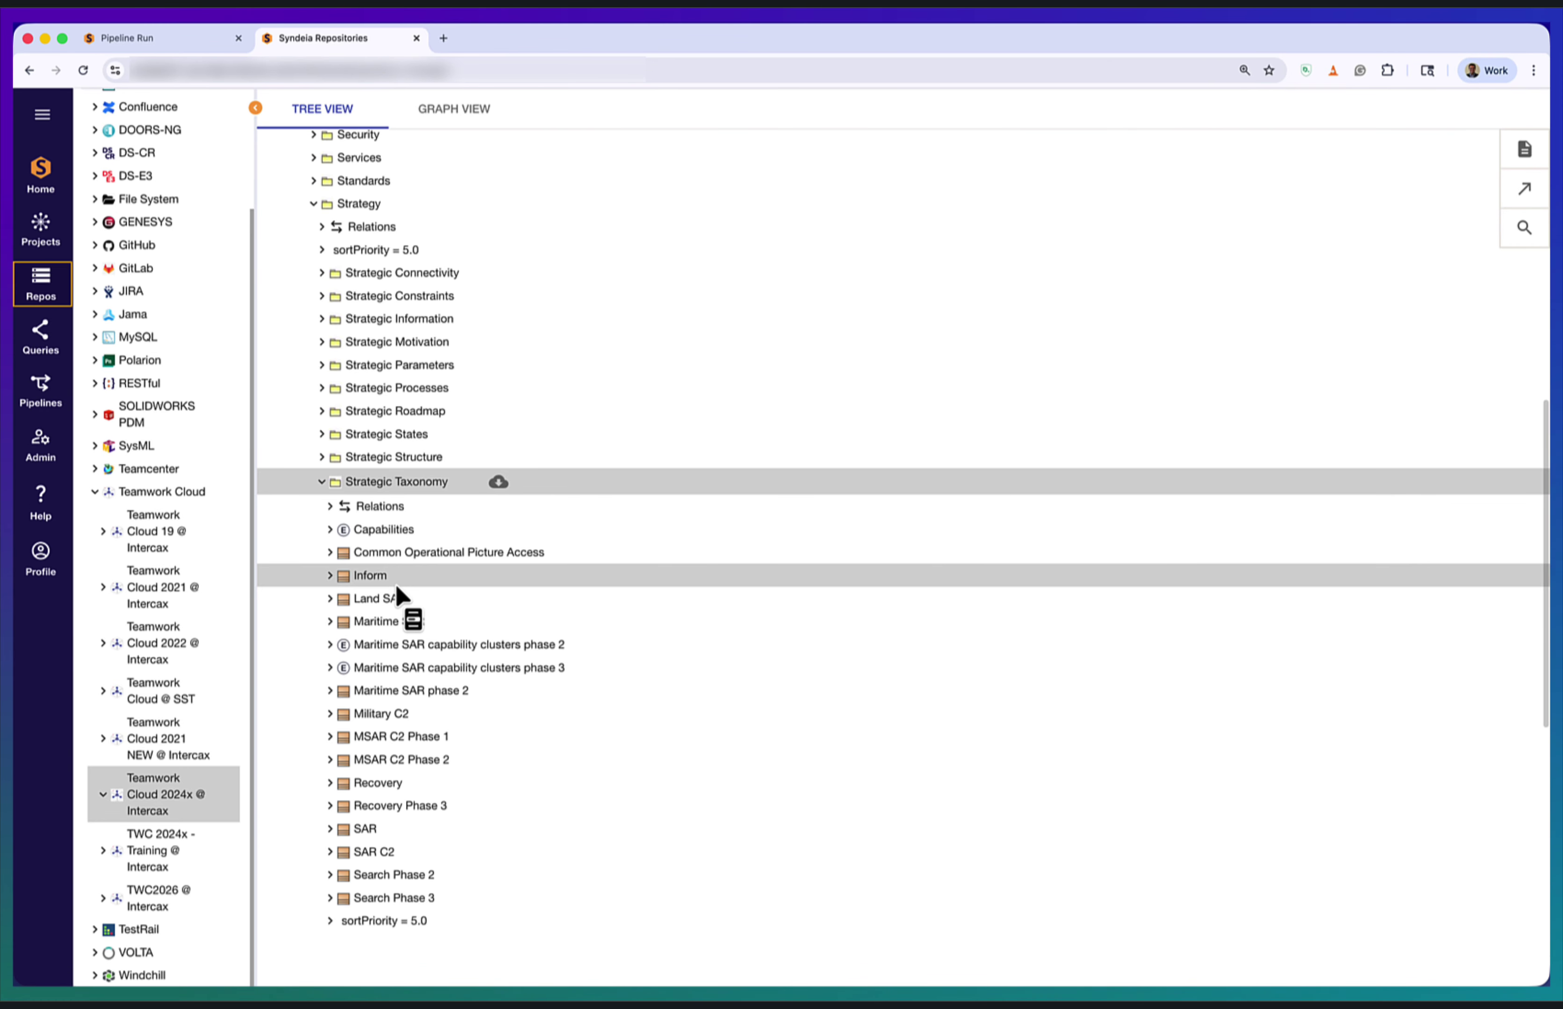
left_click(394, 627)
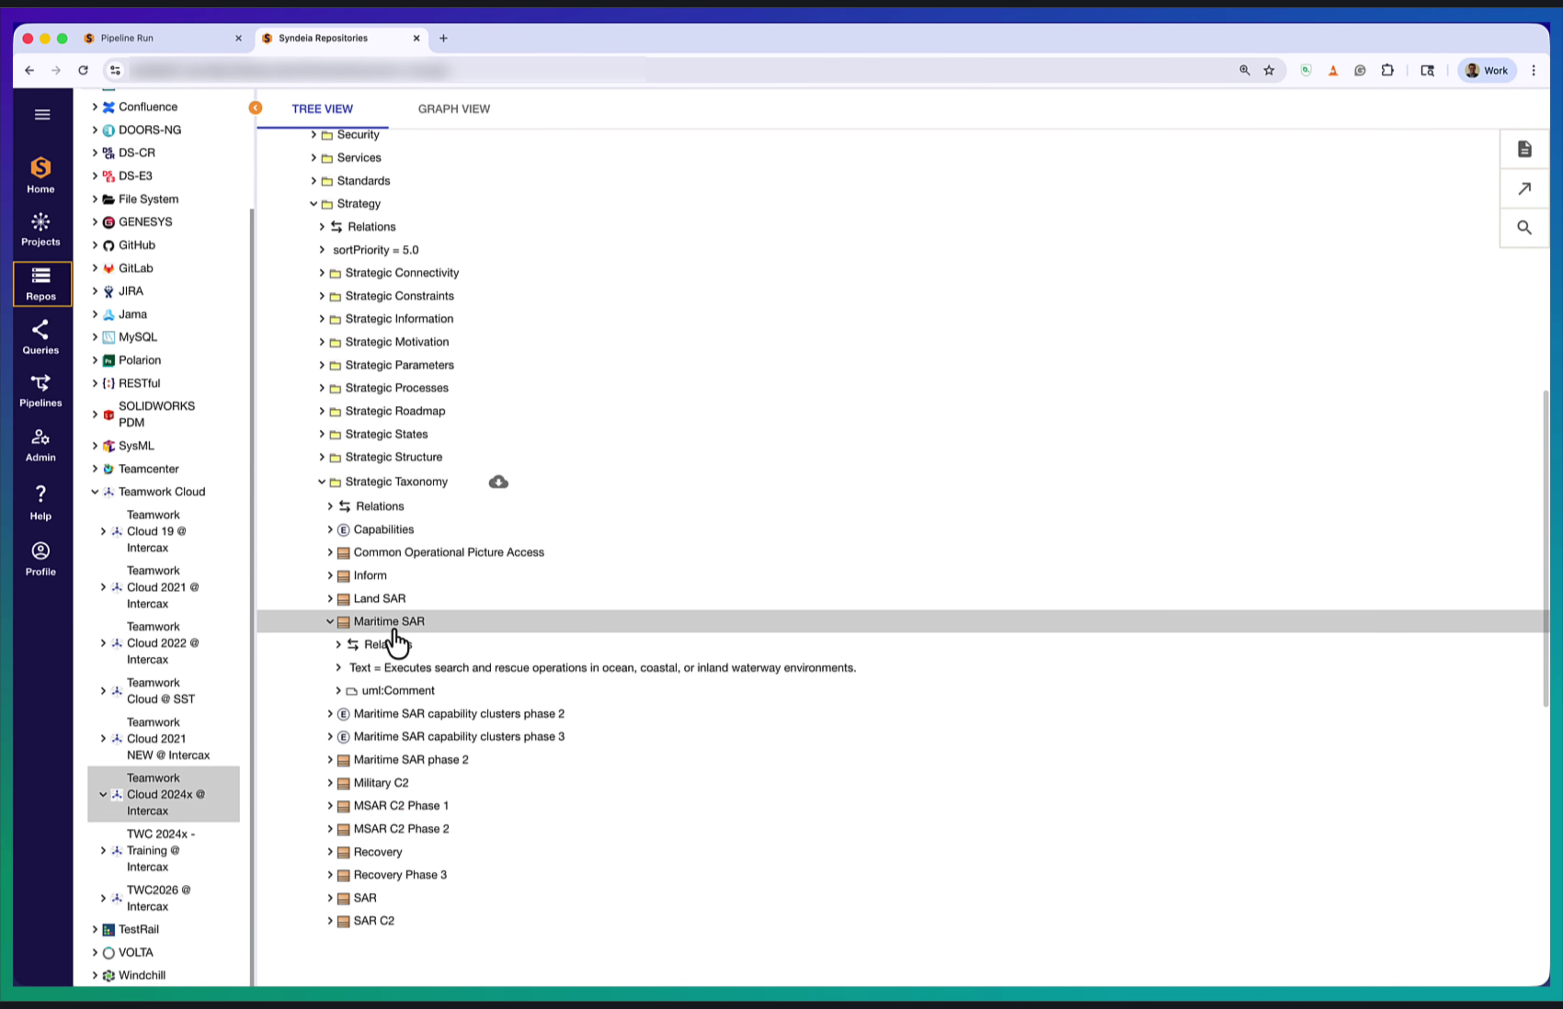
Step: Show the details of Maritime SAR, expand the external identities of its custom types, and highlight the Capability key
left_click(1522, 151)
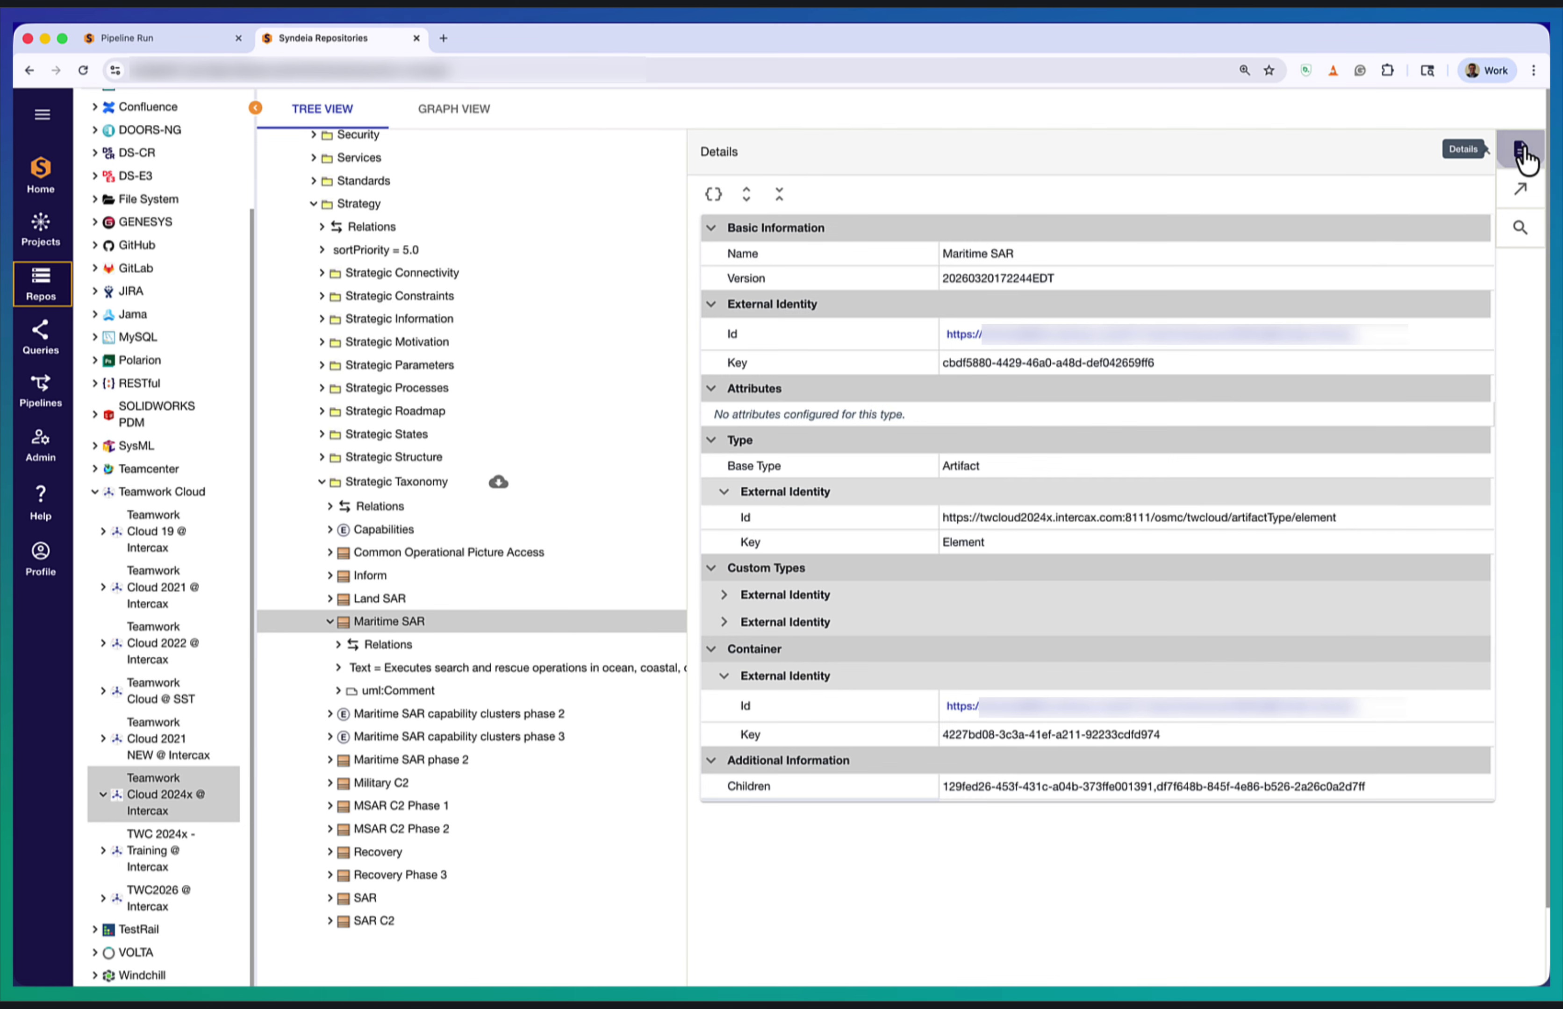
left_click(778, 597)
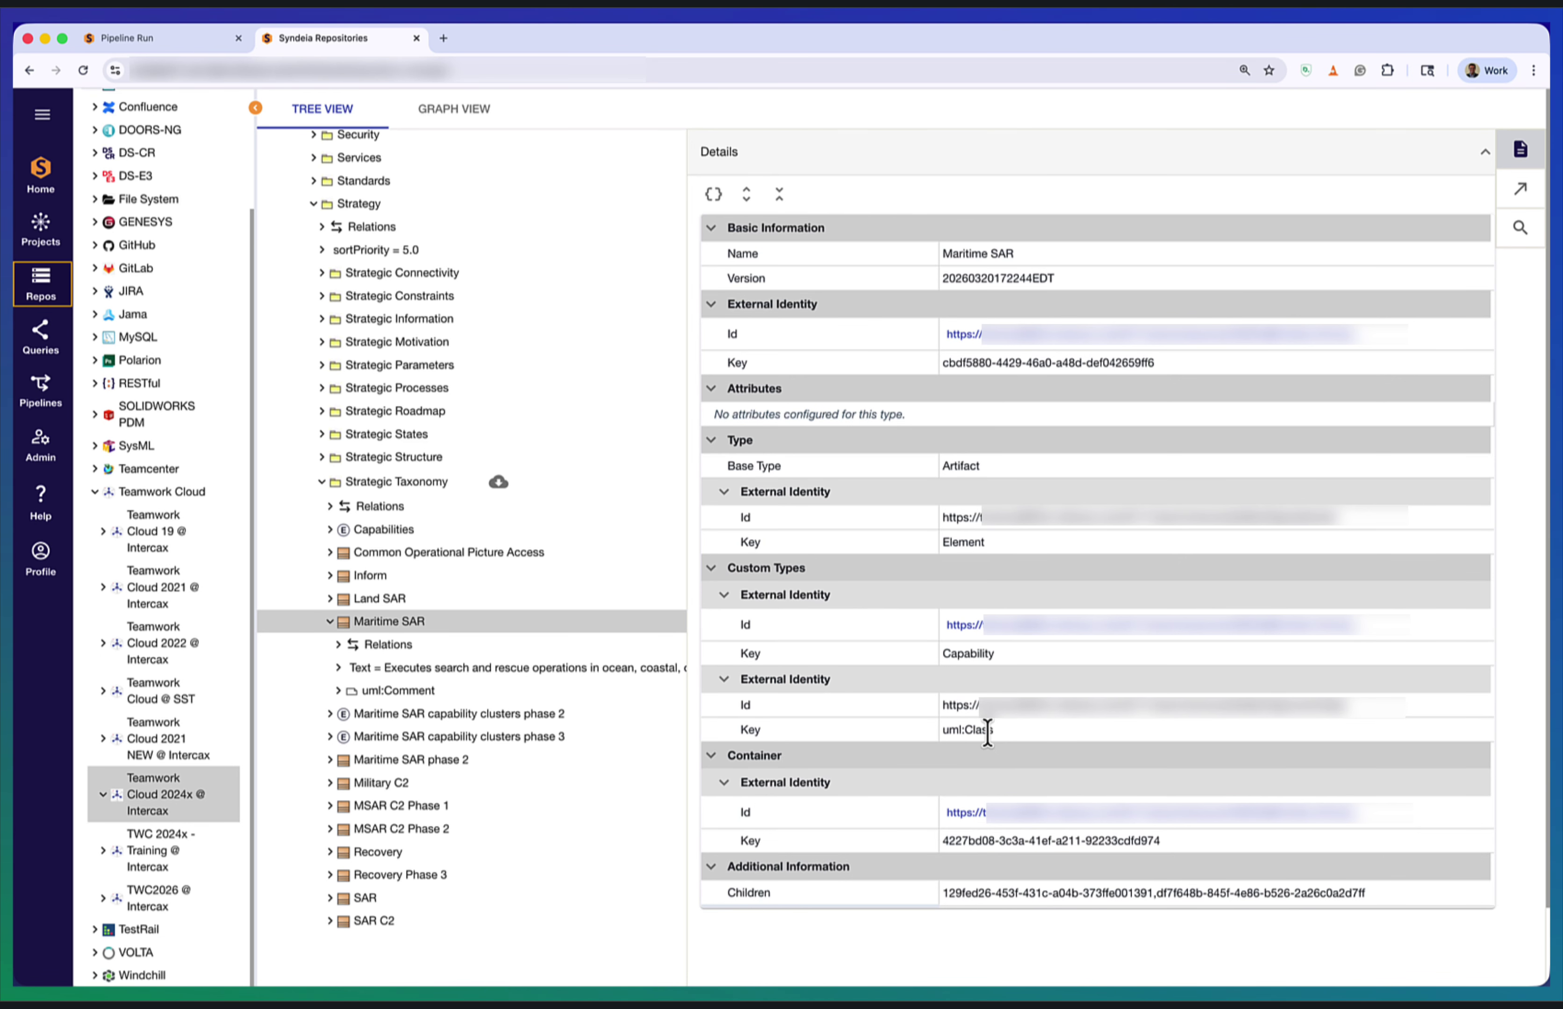
double_click(962, 654)
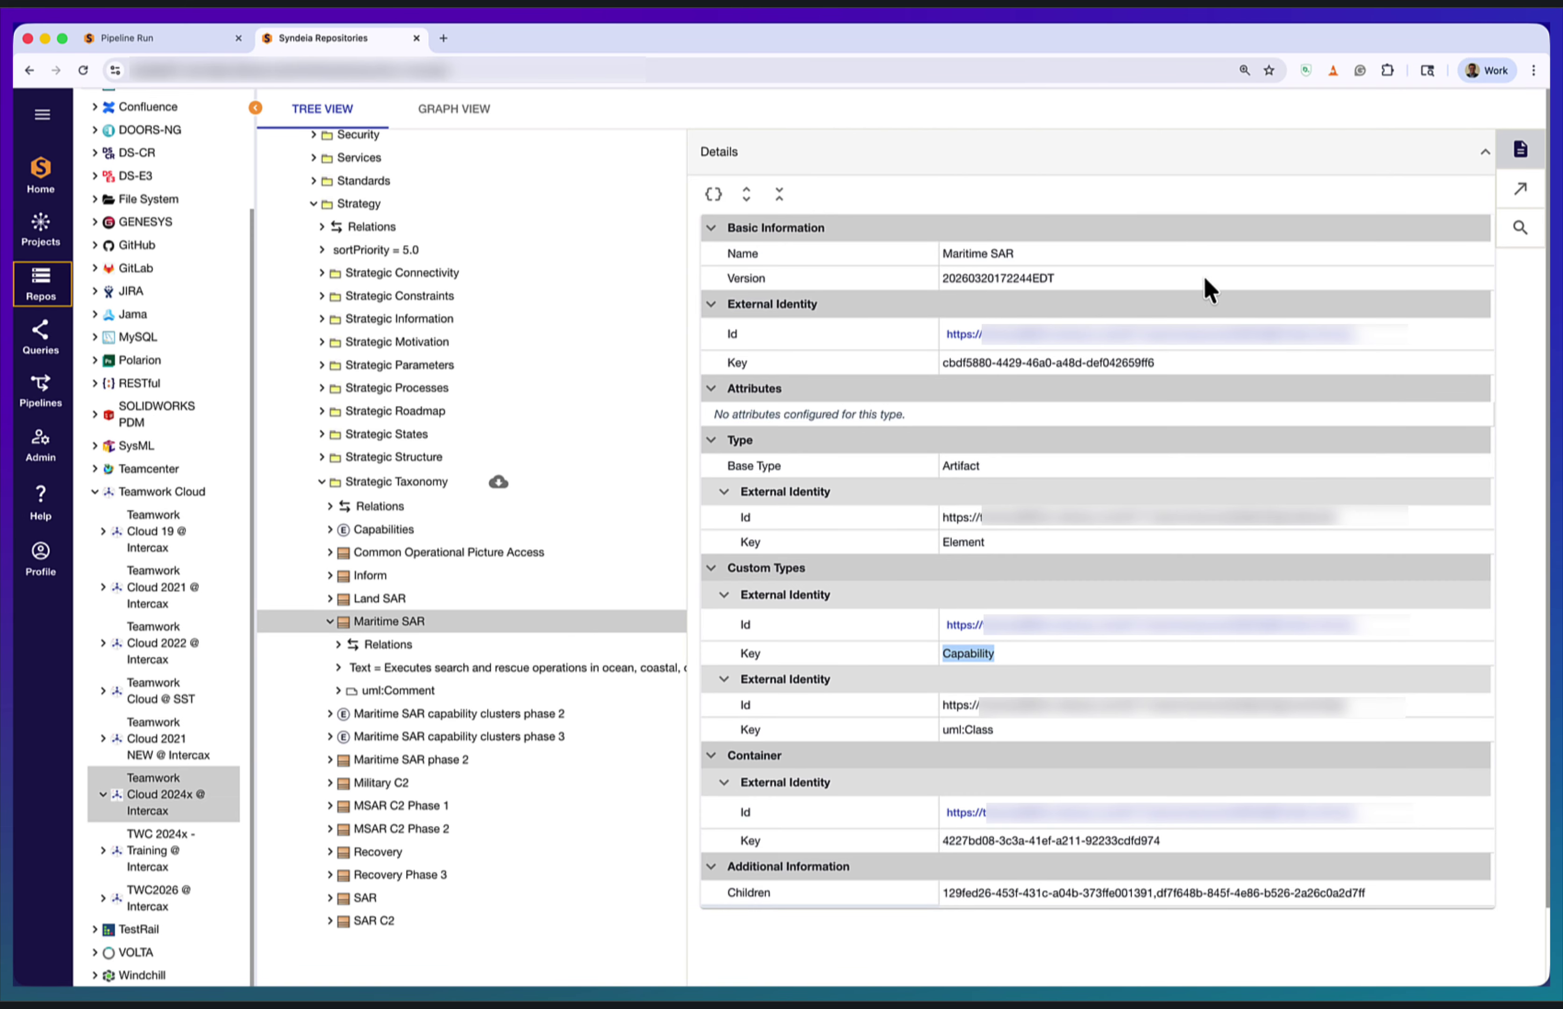
Step: Review the intra-model relations of Maritime SAR and check the repository search form before returning to the relations
left_click(1518, 196)
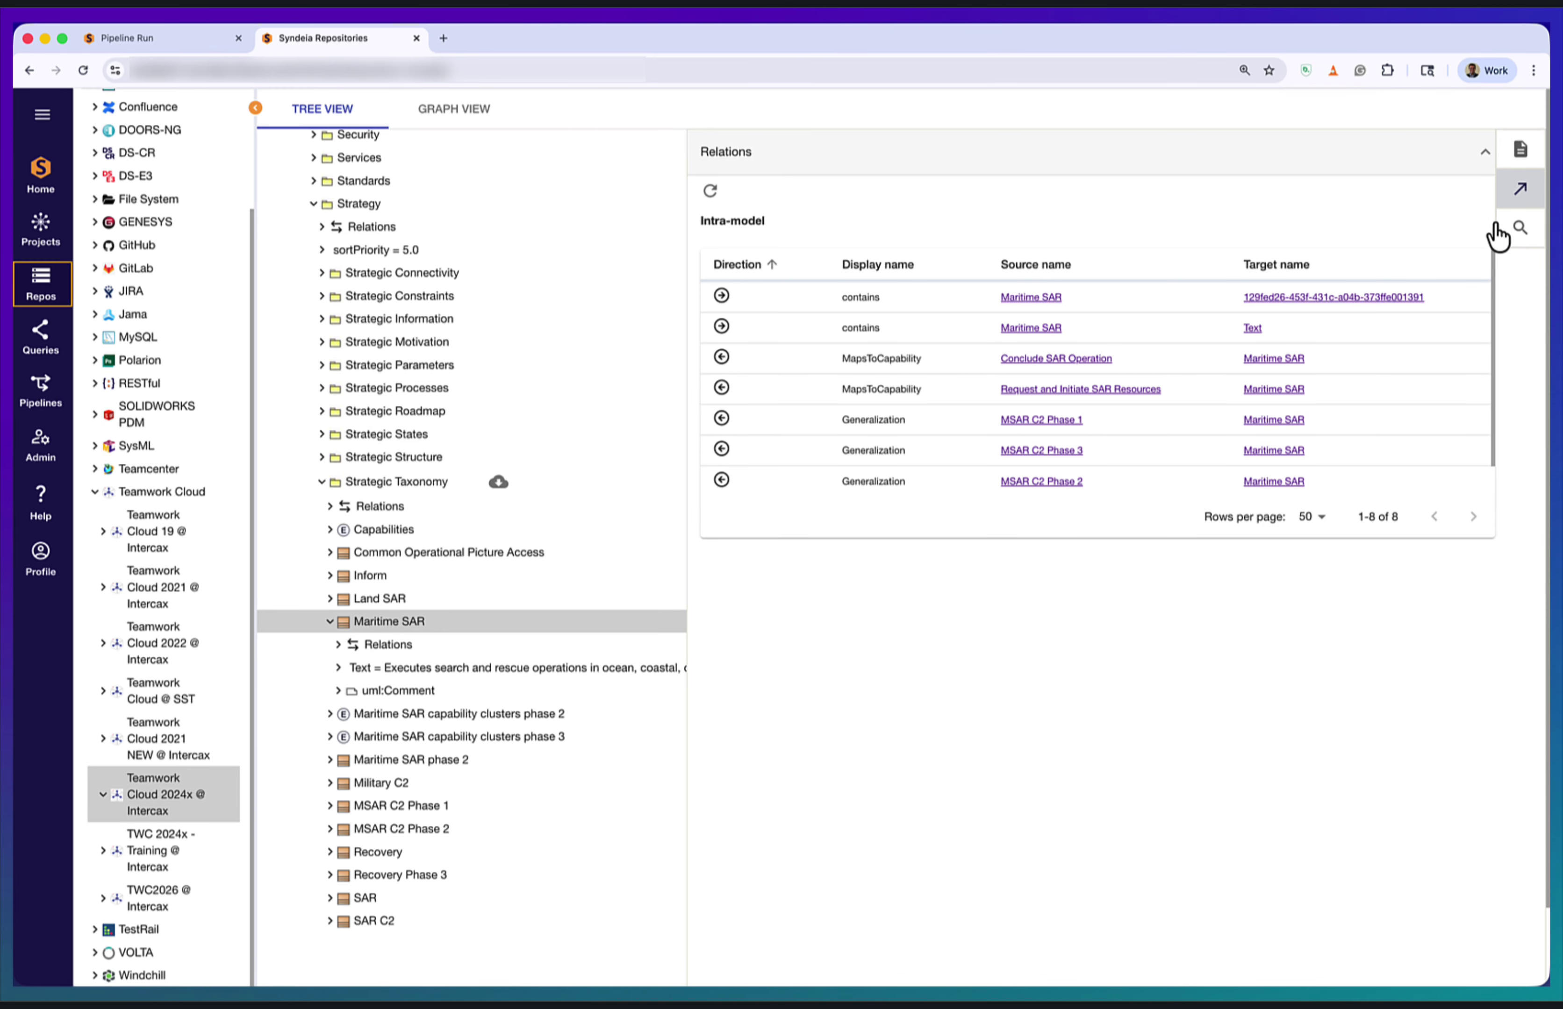
left_click(1521, 227)
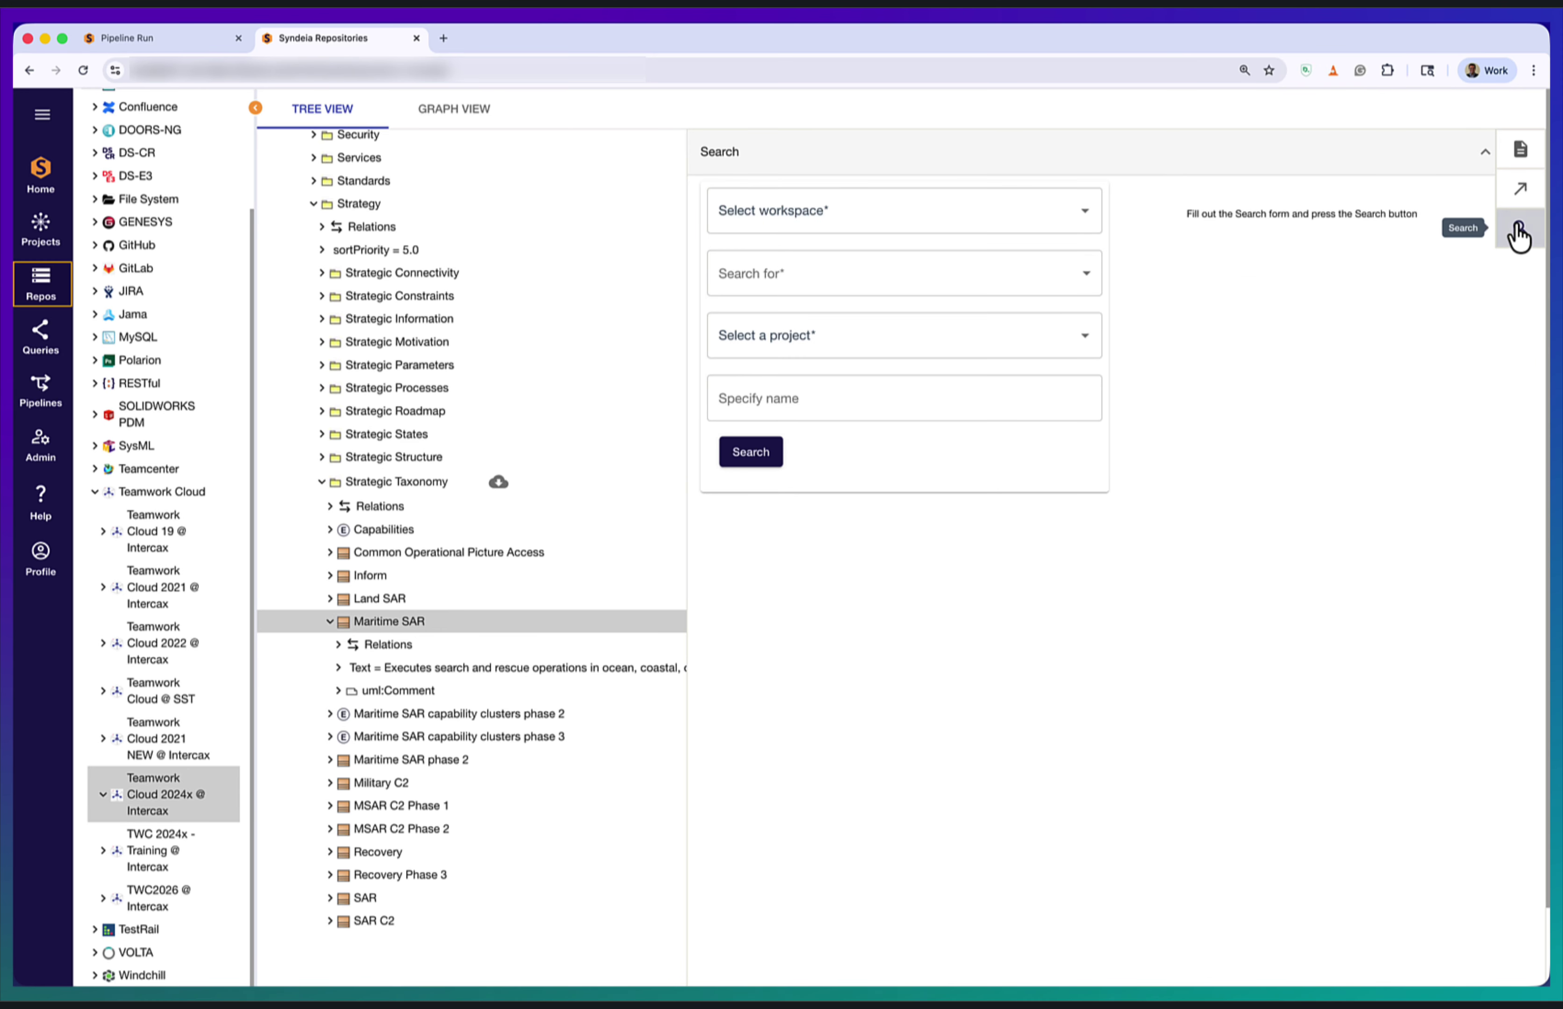
left_click(1520, 197)
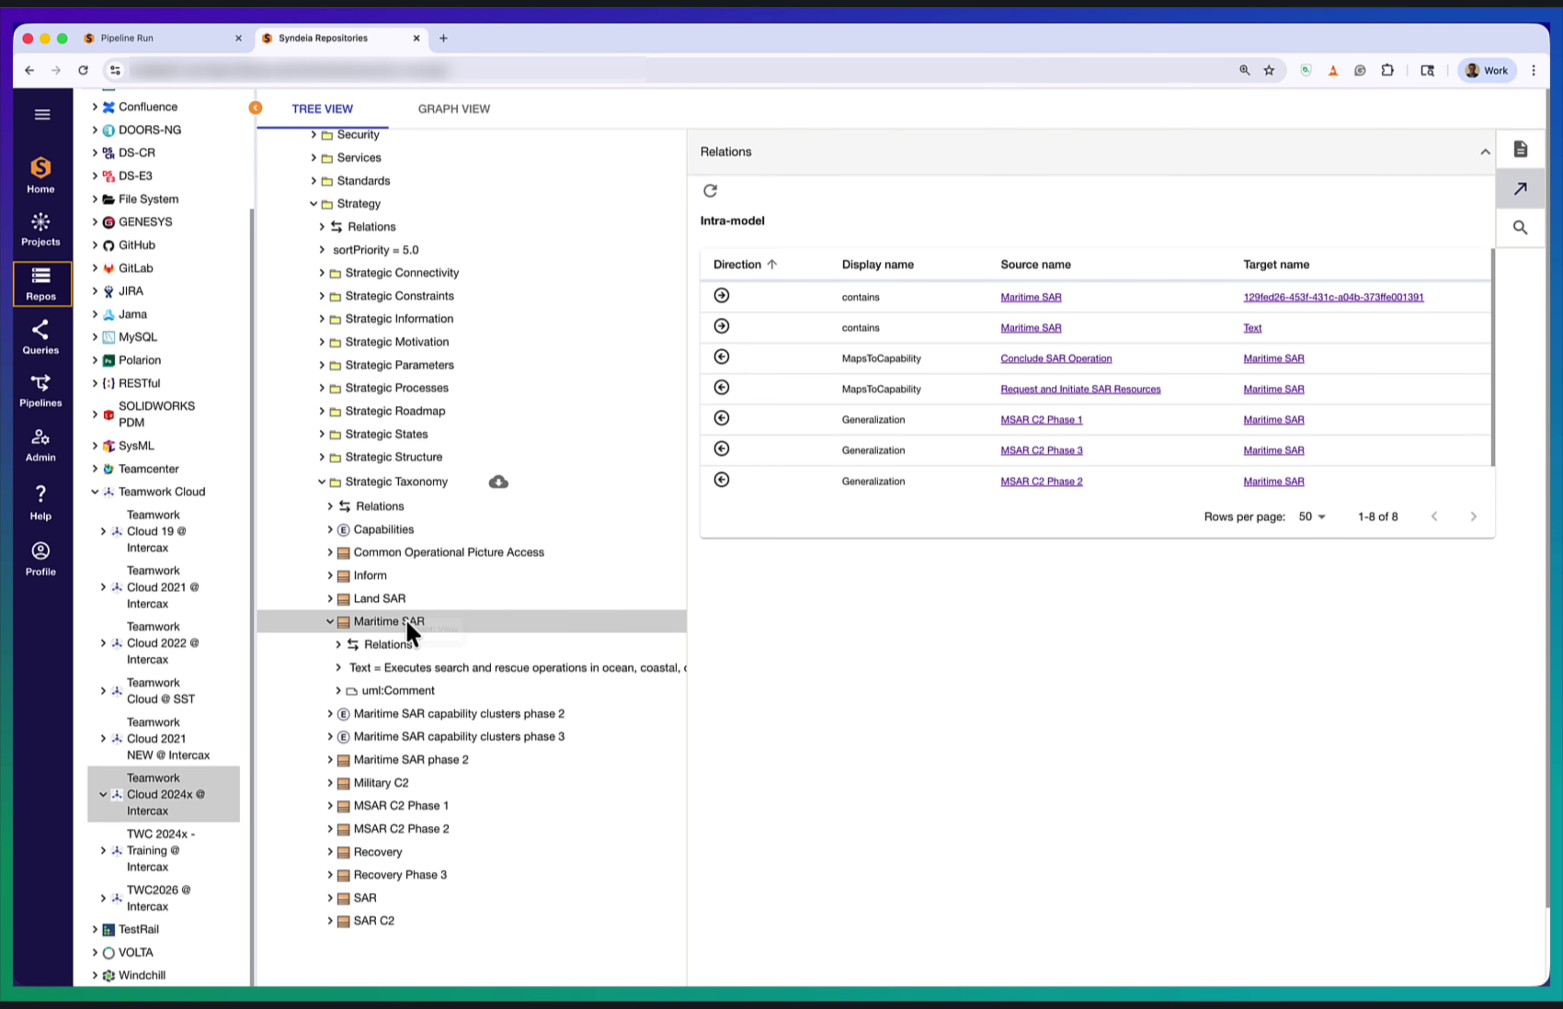
Step: Open Maritime SAR in the graph view and expand its incoming and outgoing relations
left_click(433, 638)
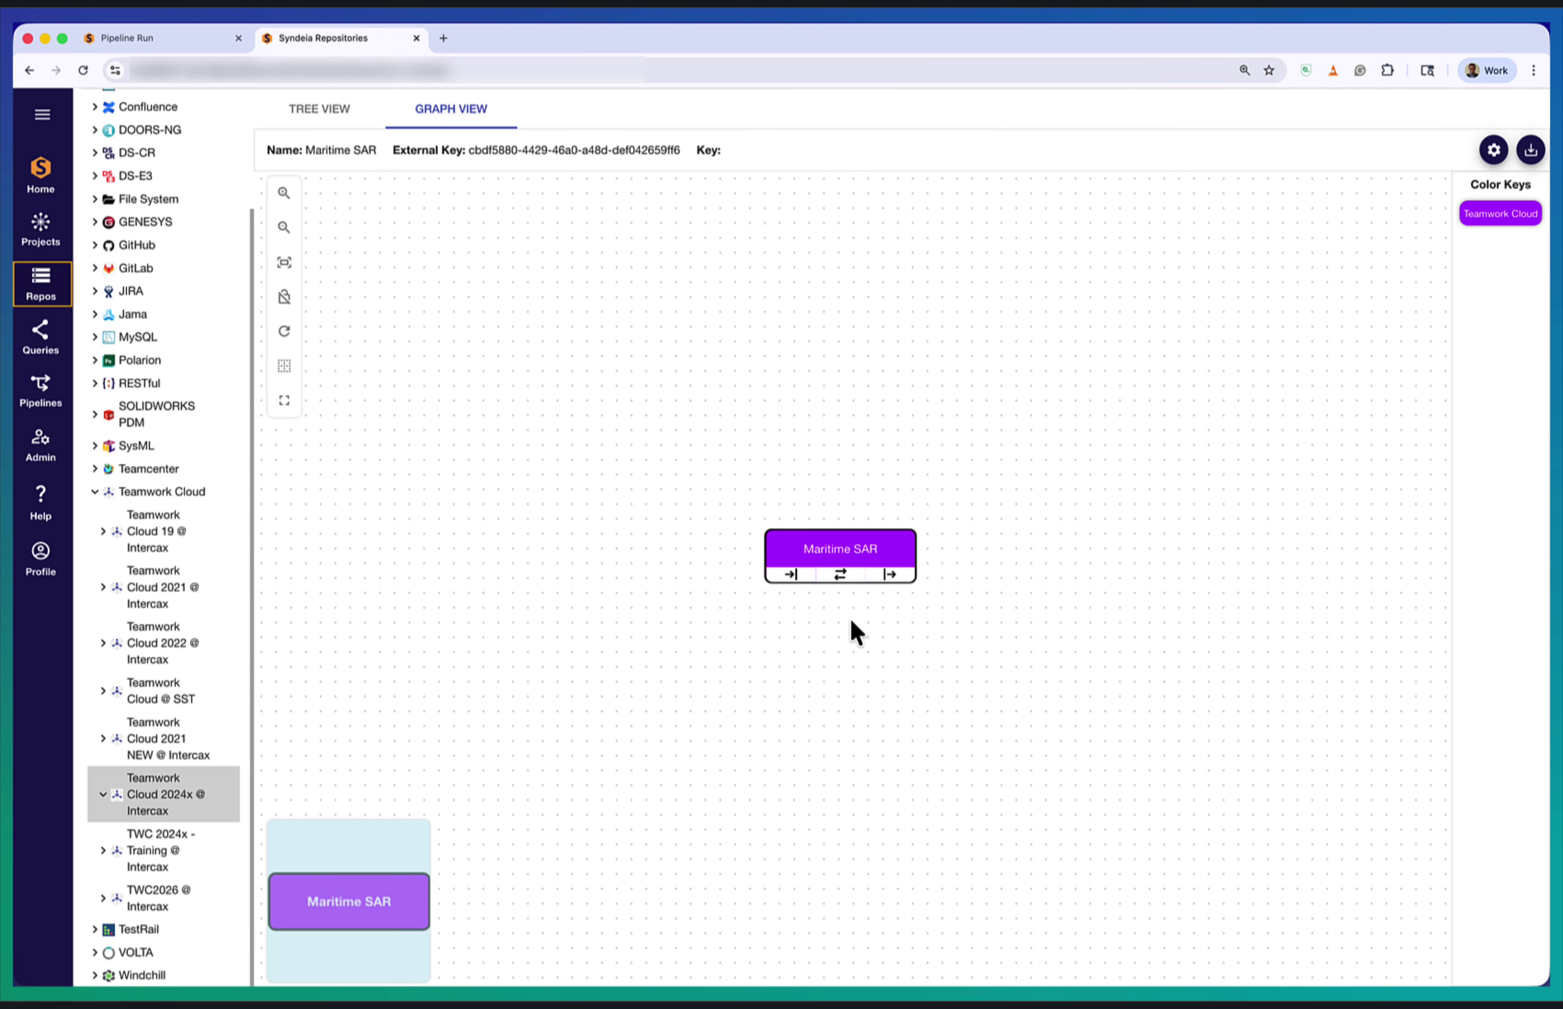
left_click(842, 576)
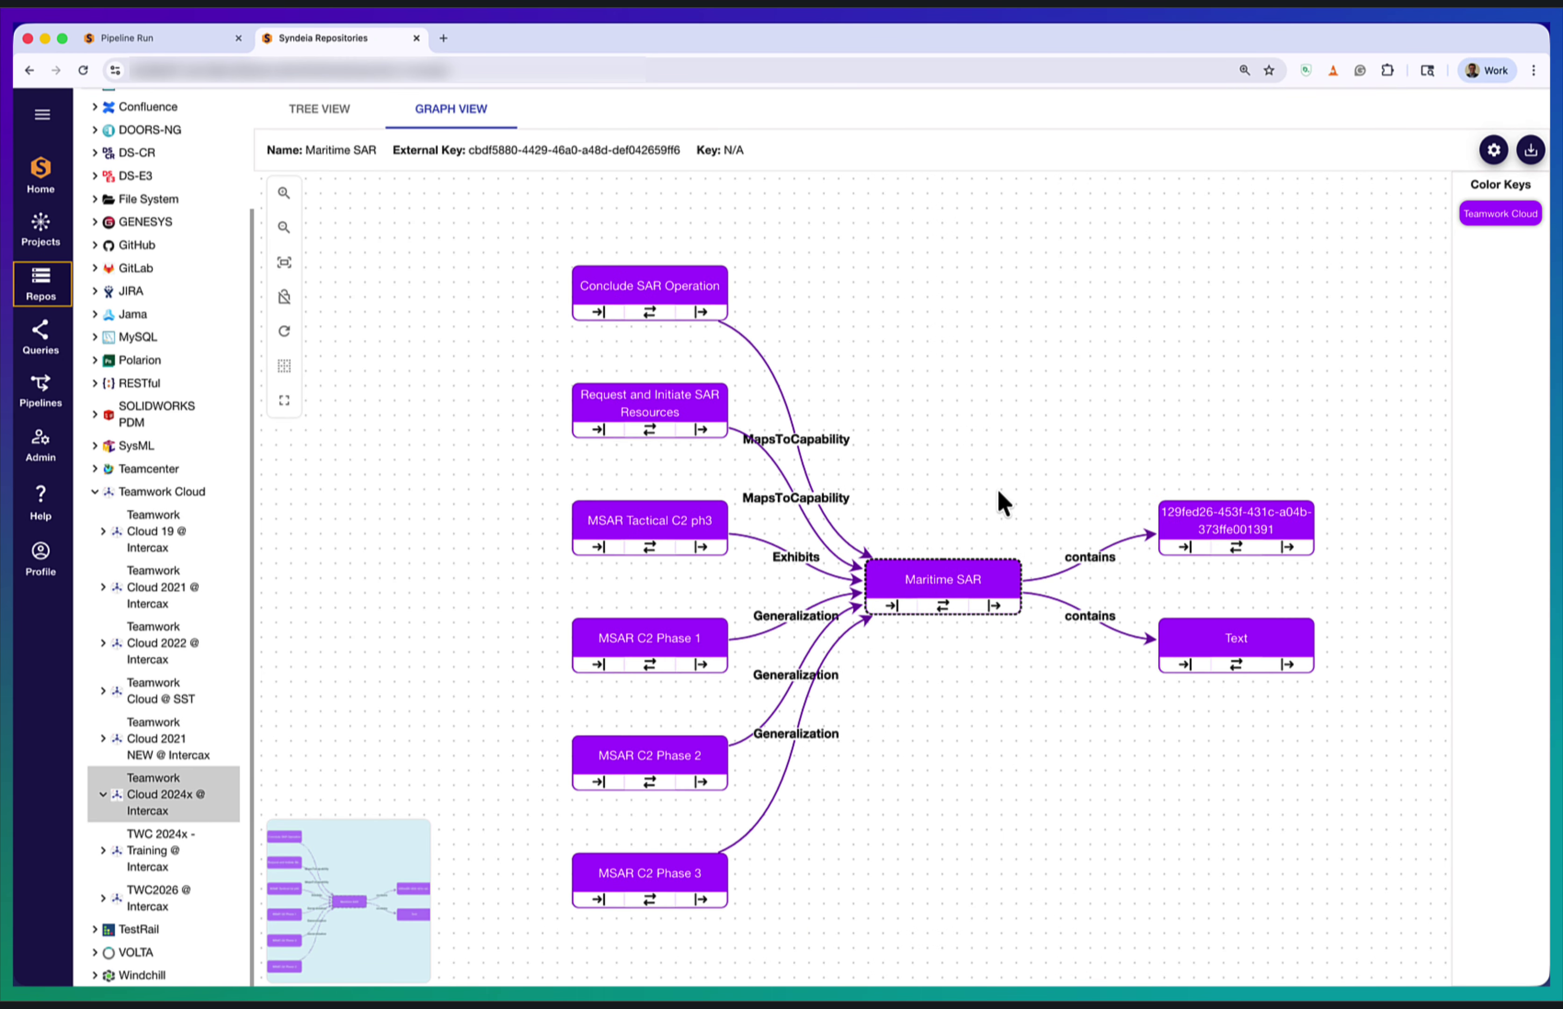
left_click_drag(1008, 482, 1012, 479)
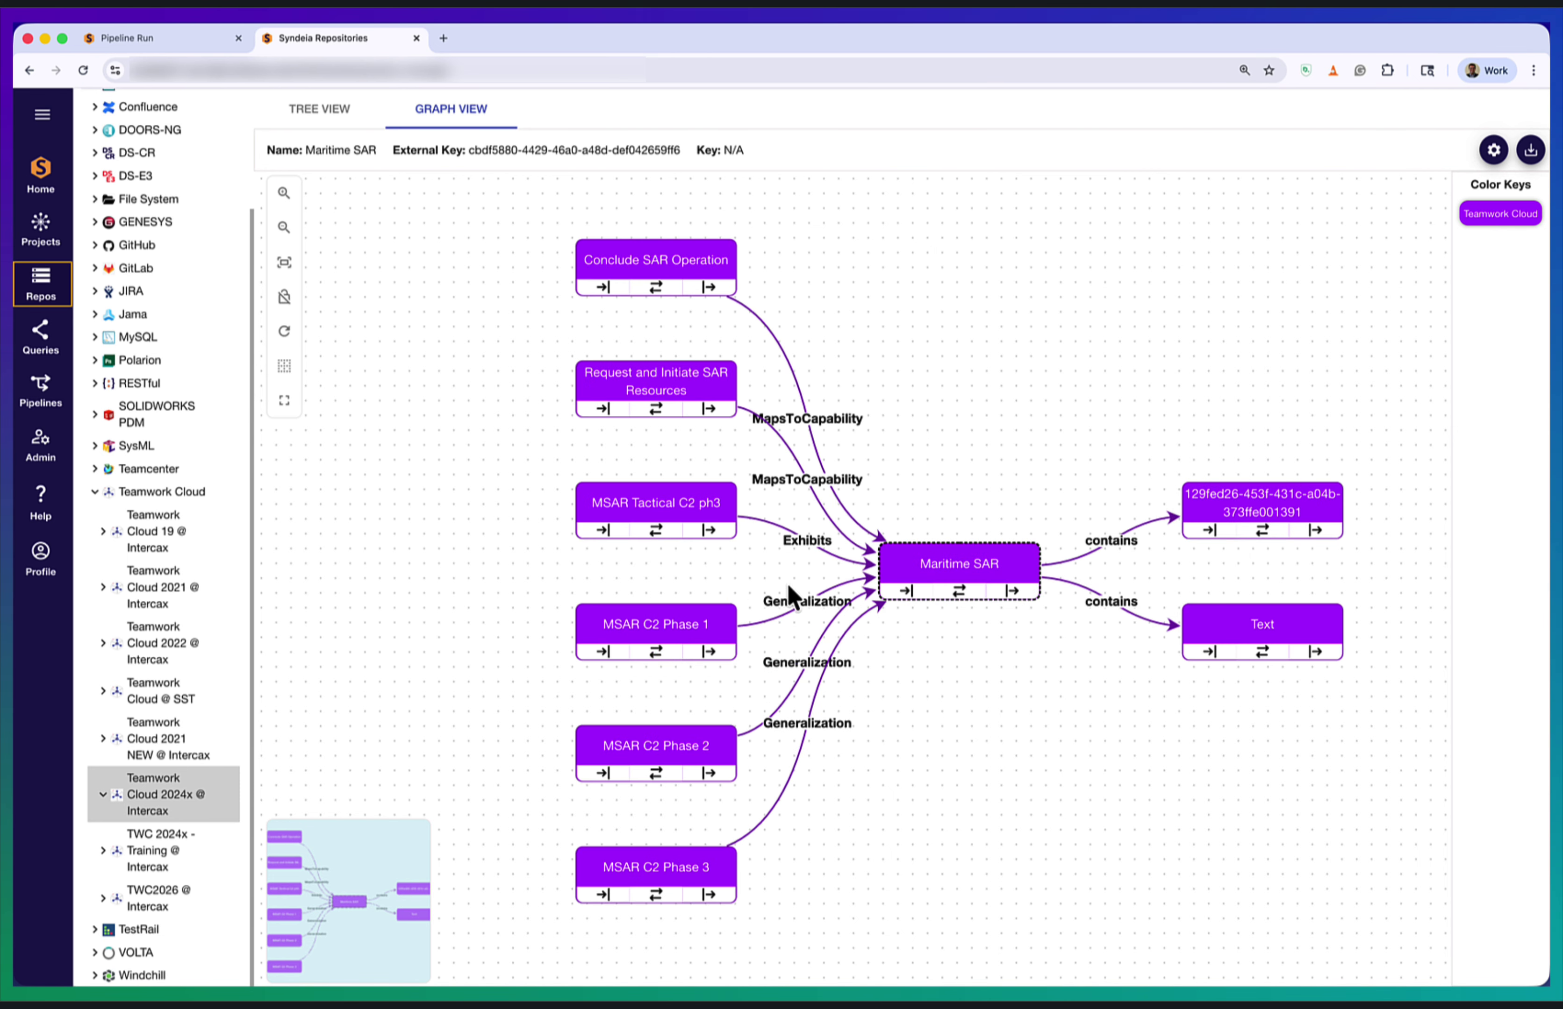
Step: Expand the incoming and outgoing relations of MSAR C2 Phase 1 in the graph and examine its connections
left_click(635, 649)
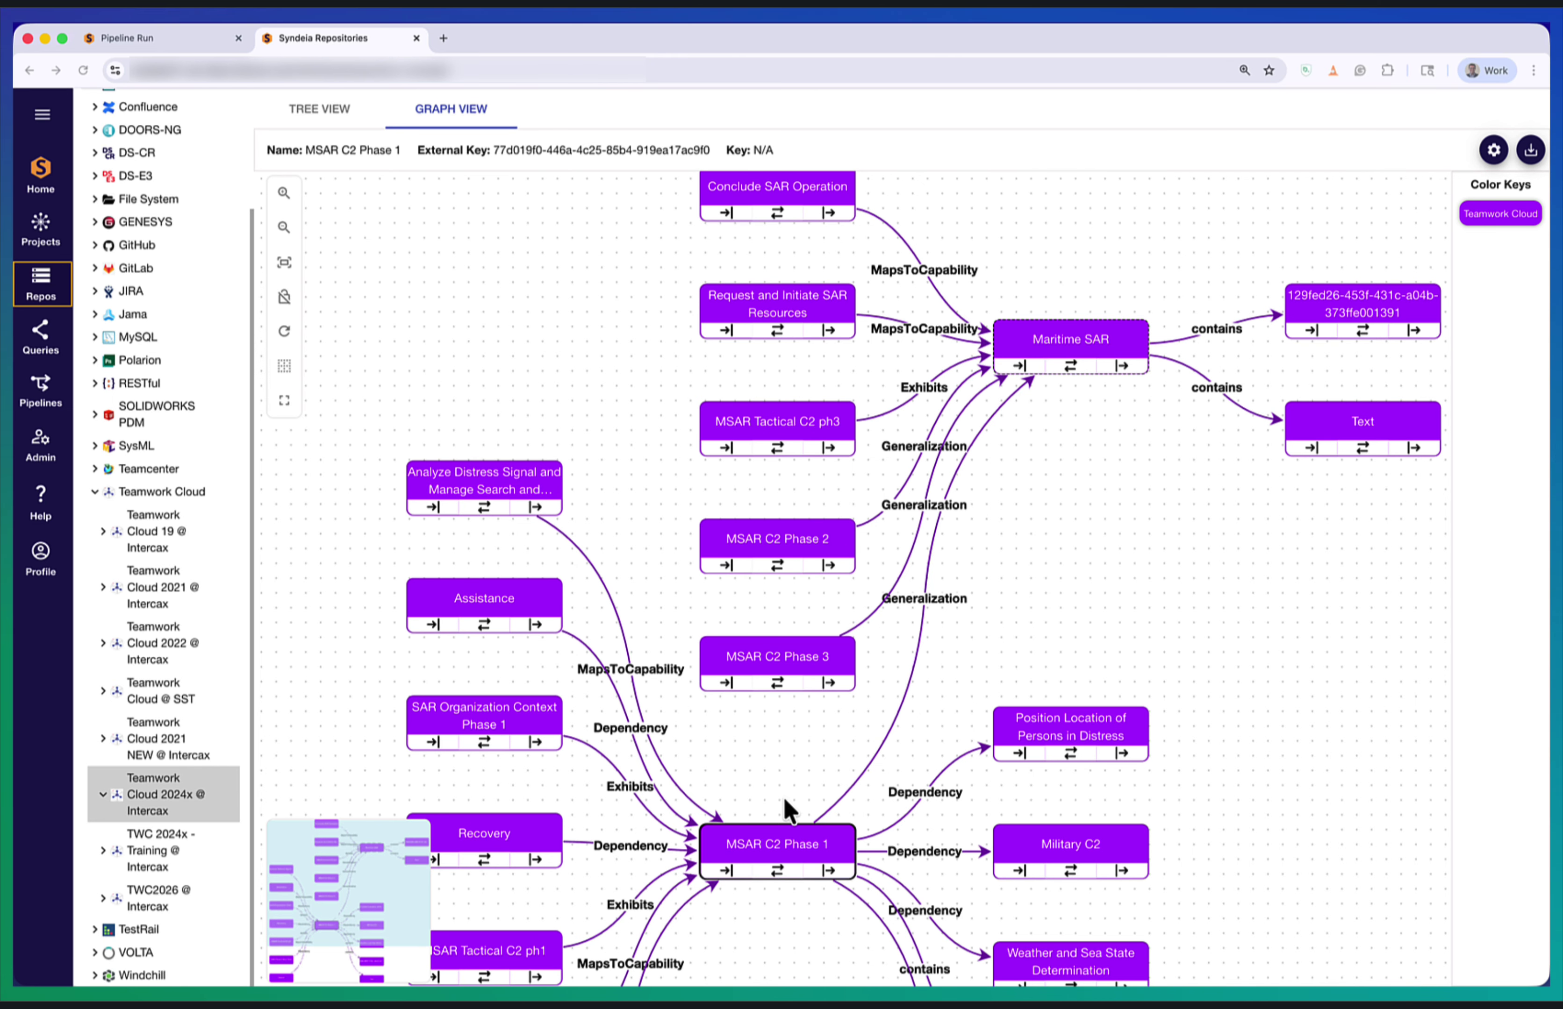
scroll(1161, 407, "down", 3)
left_click_drag(1164, 403, 1154, 421)
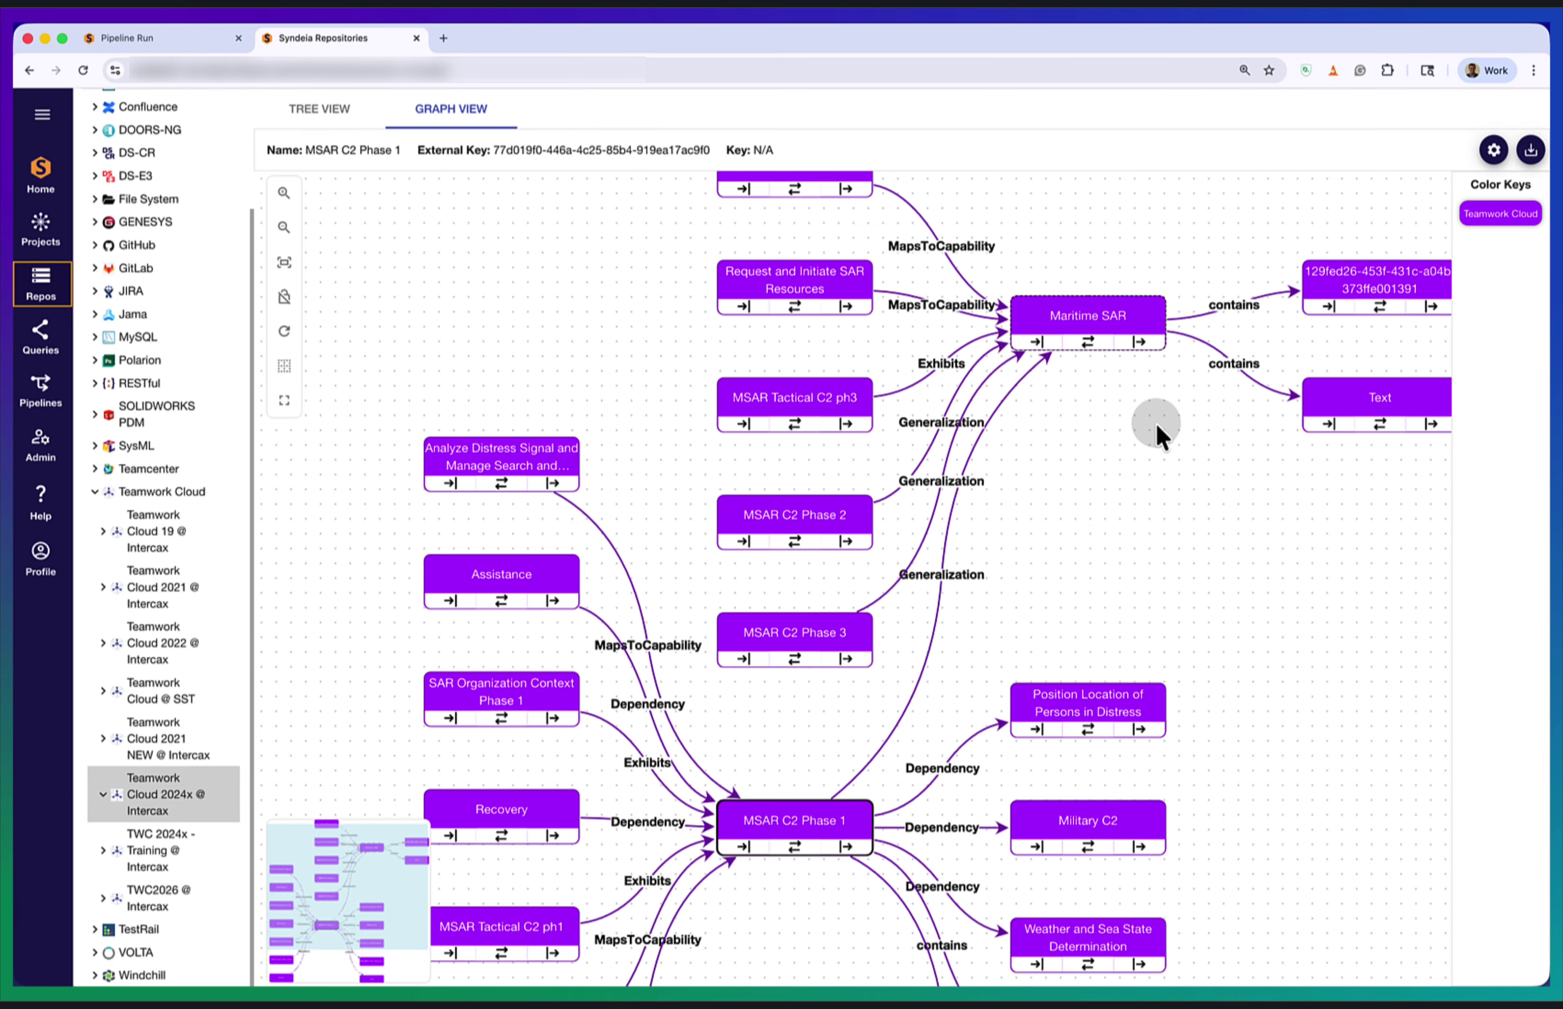
scroll(1155, 421, "down", 3)
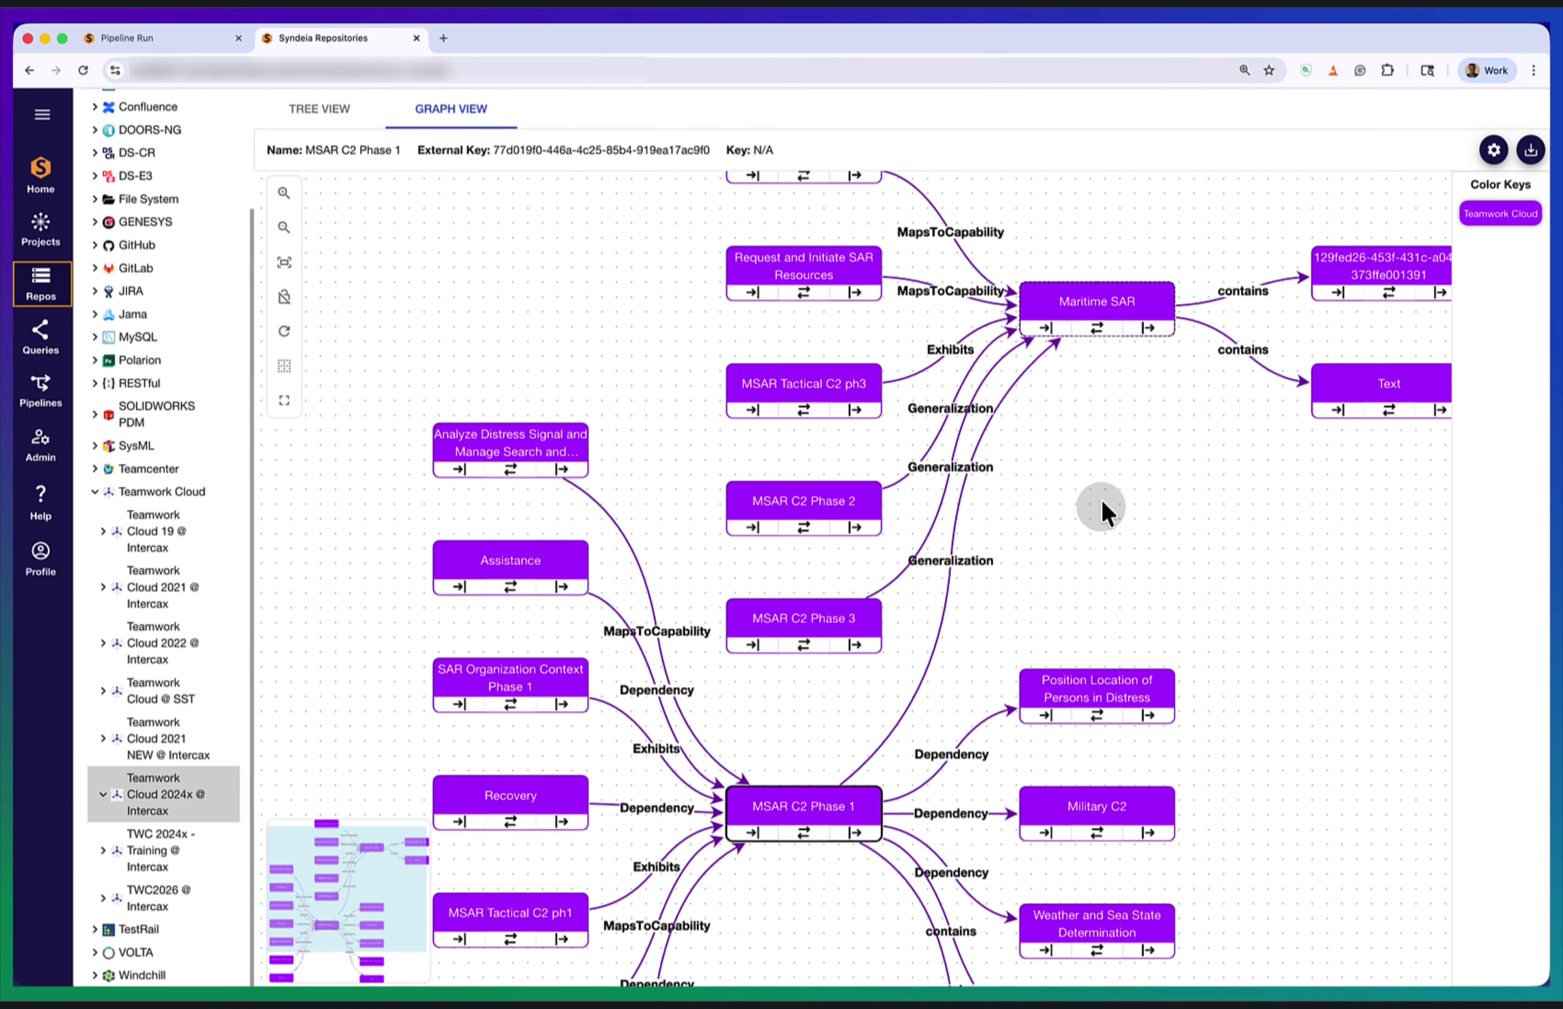
left_click_drag(1114, 471, 1116, 477)
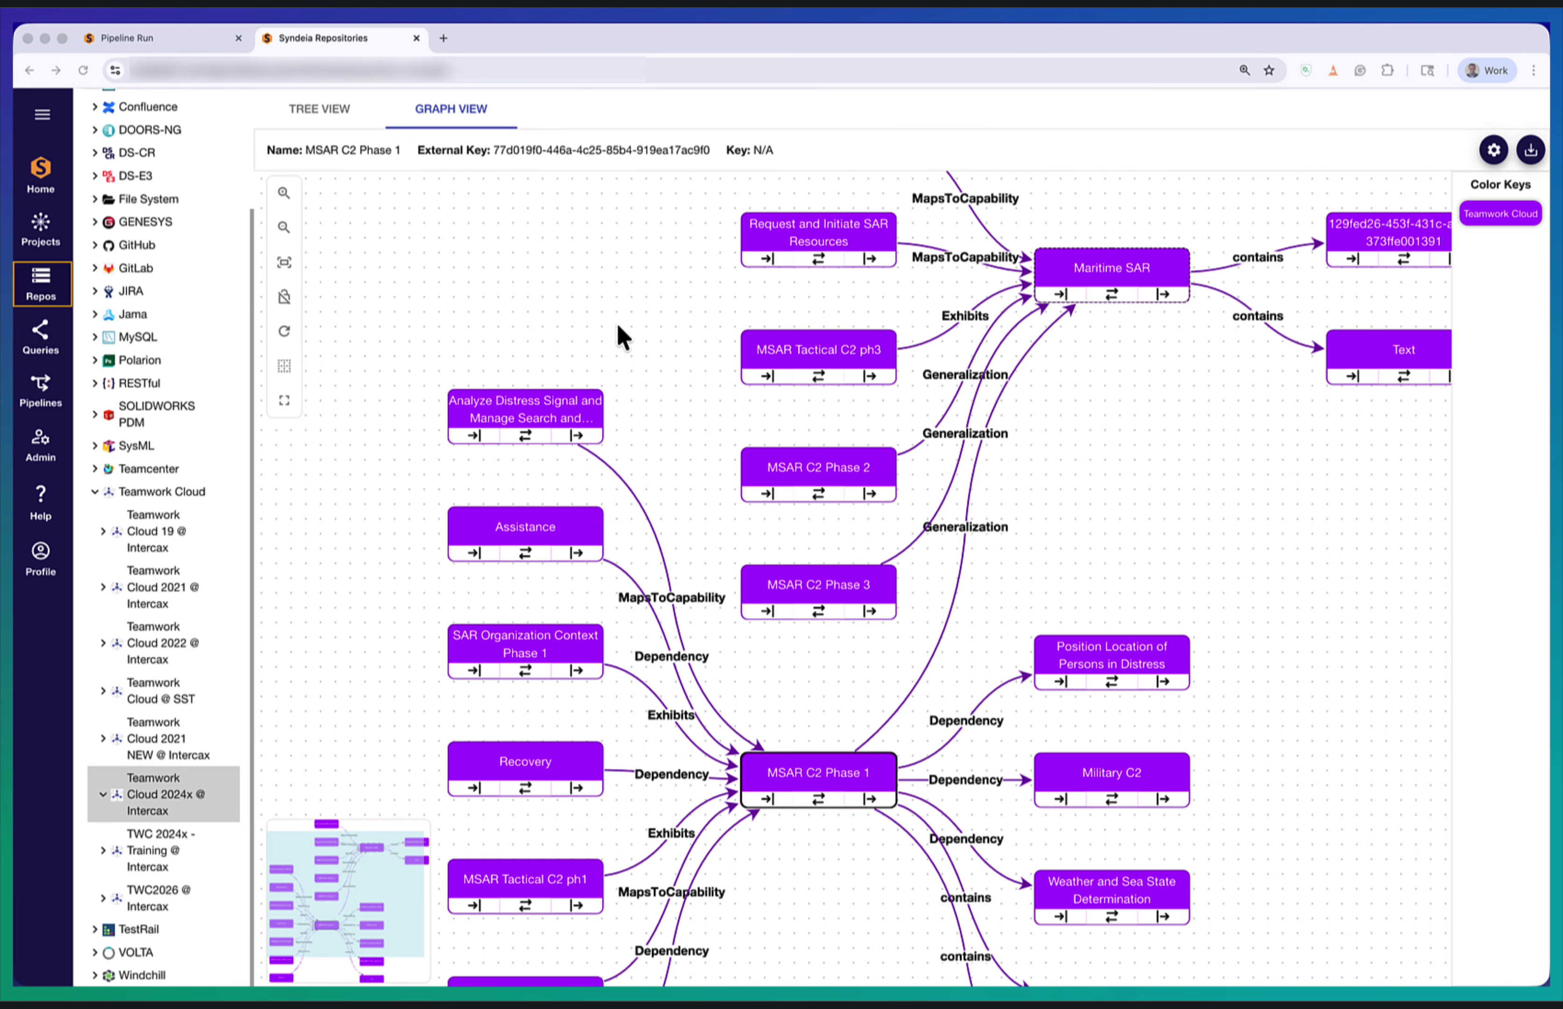
Step: Open the UAF Search & Rescue -> Confluence pipeline from the list of pipelines
left_click(40, 391)
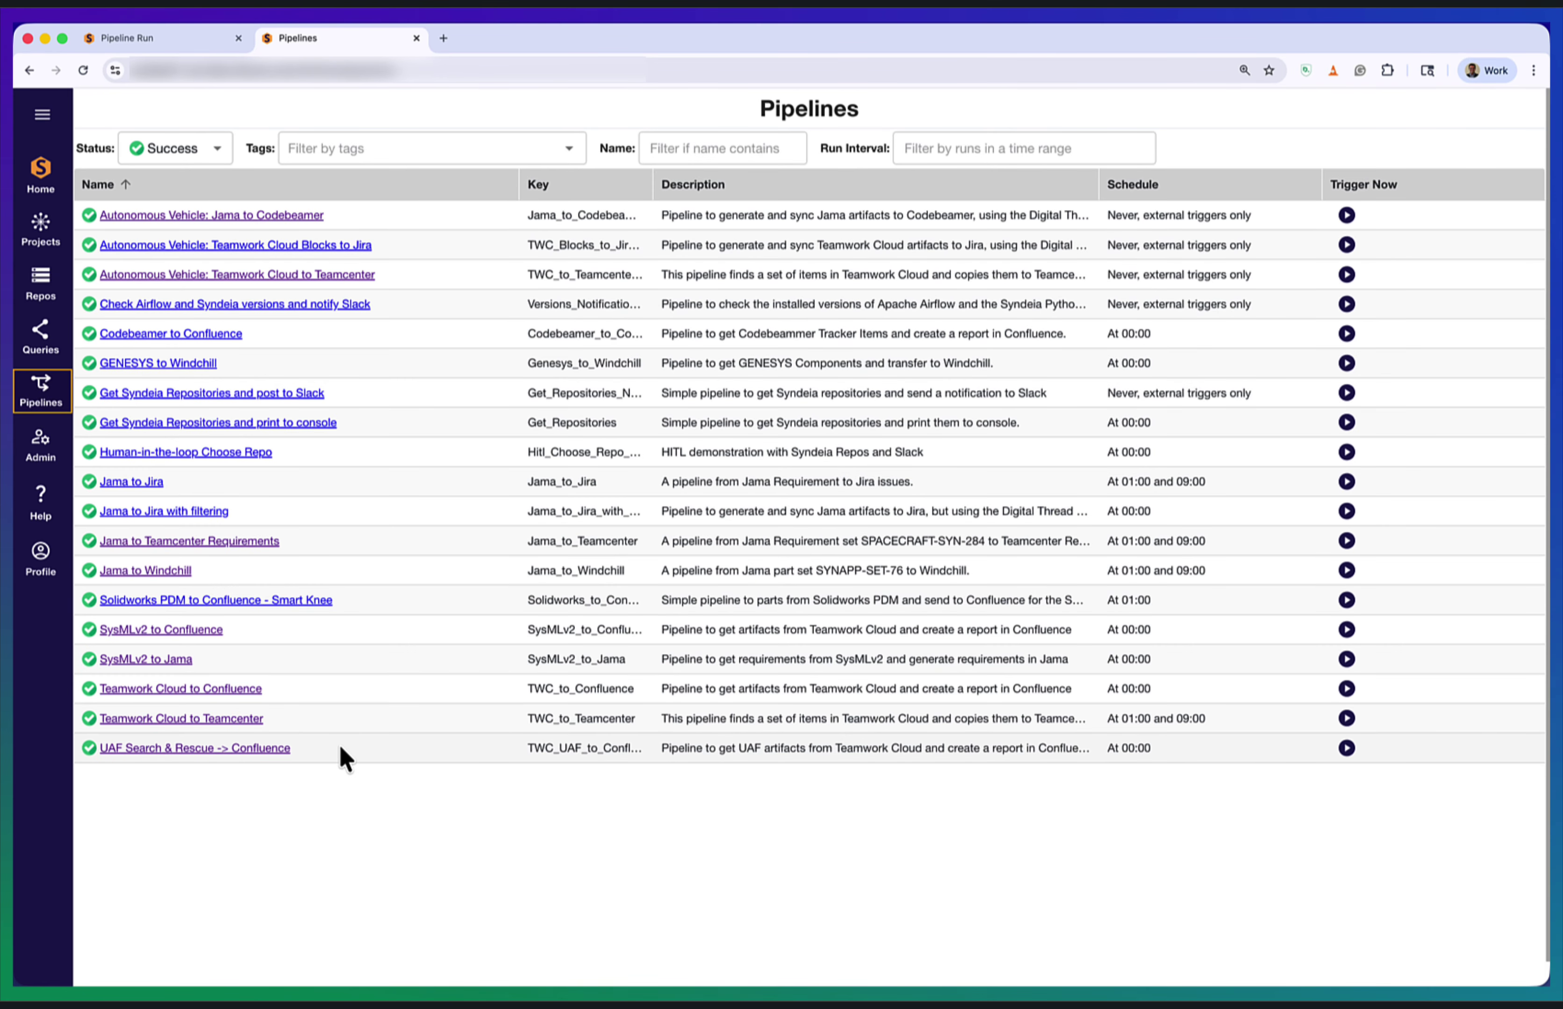
left_click(210, 753)
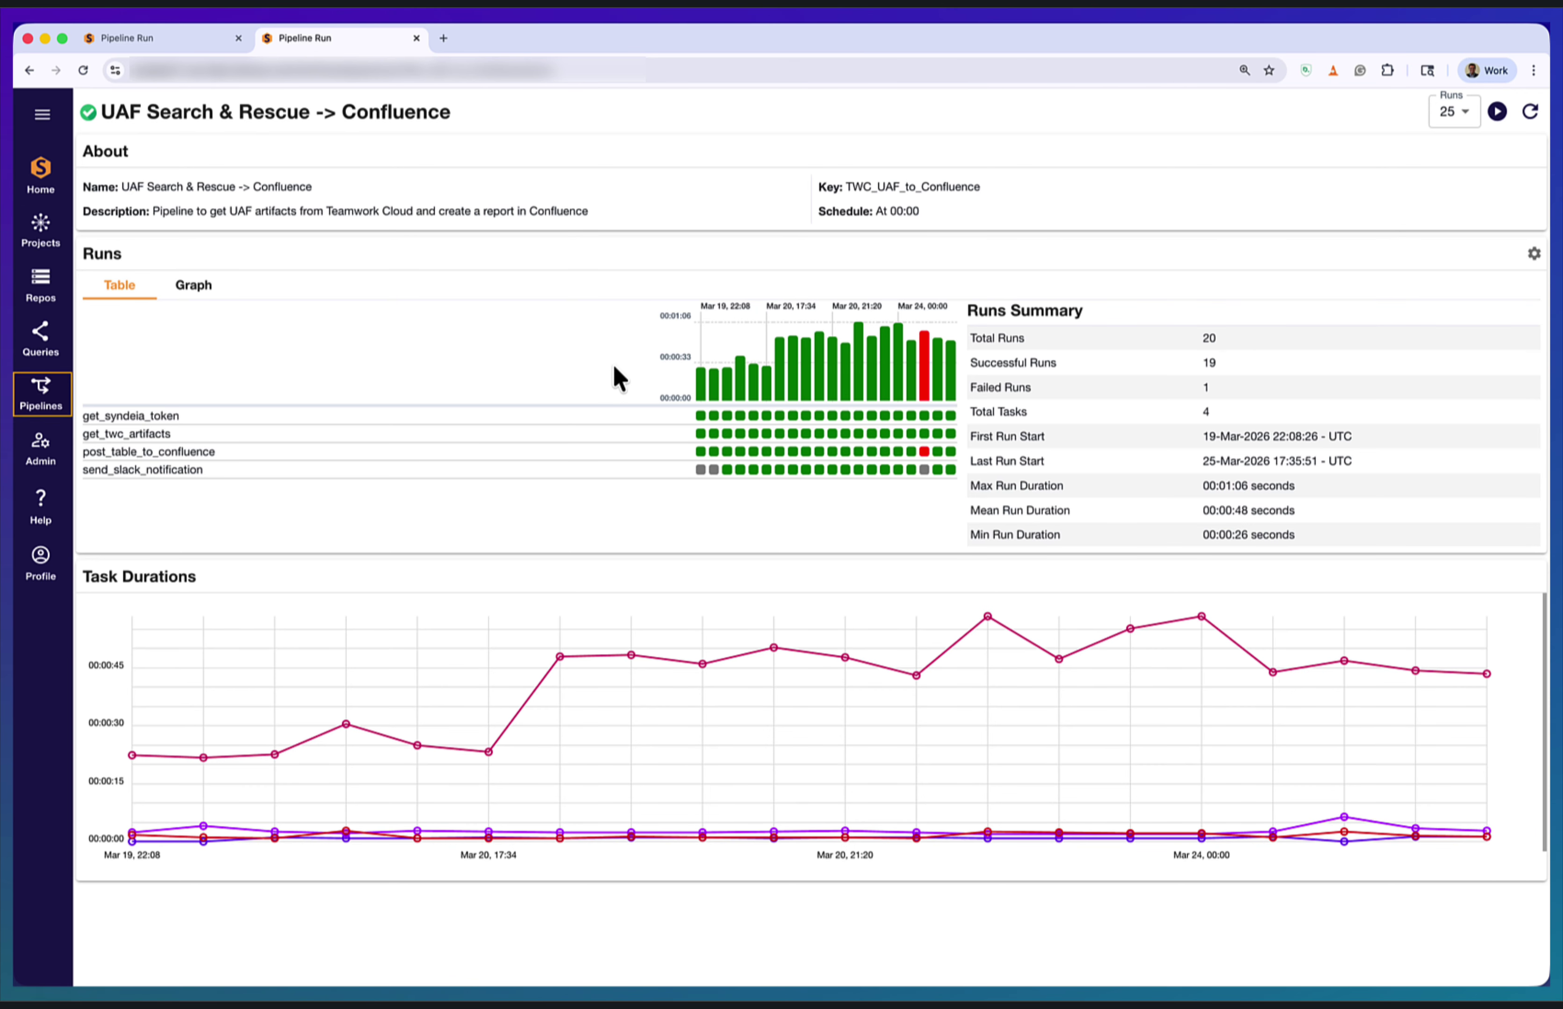
Step: Inspect the pipeline's past runs, display its tasks as a graph and start a new run
mouse_move(929, 371)
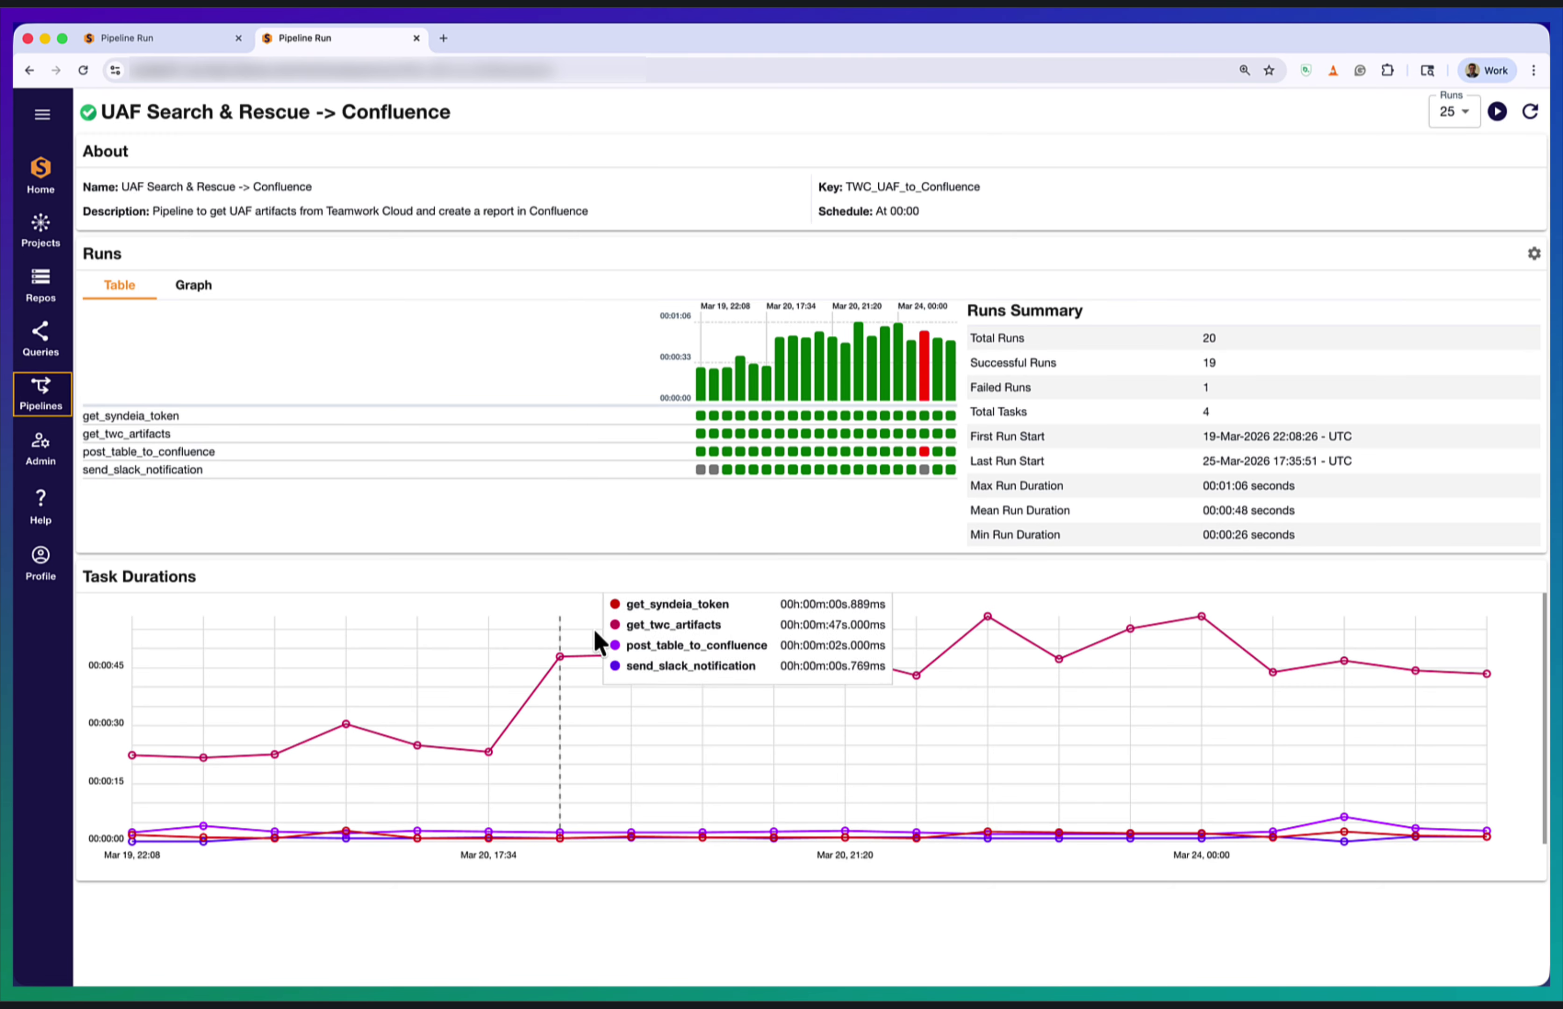
left_click(195, 286)
left_click_drag(459, 492, 458, 477)
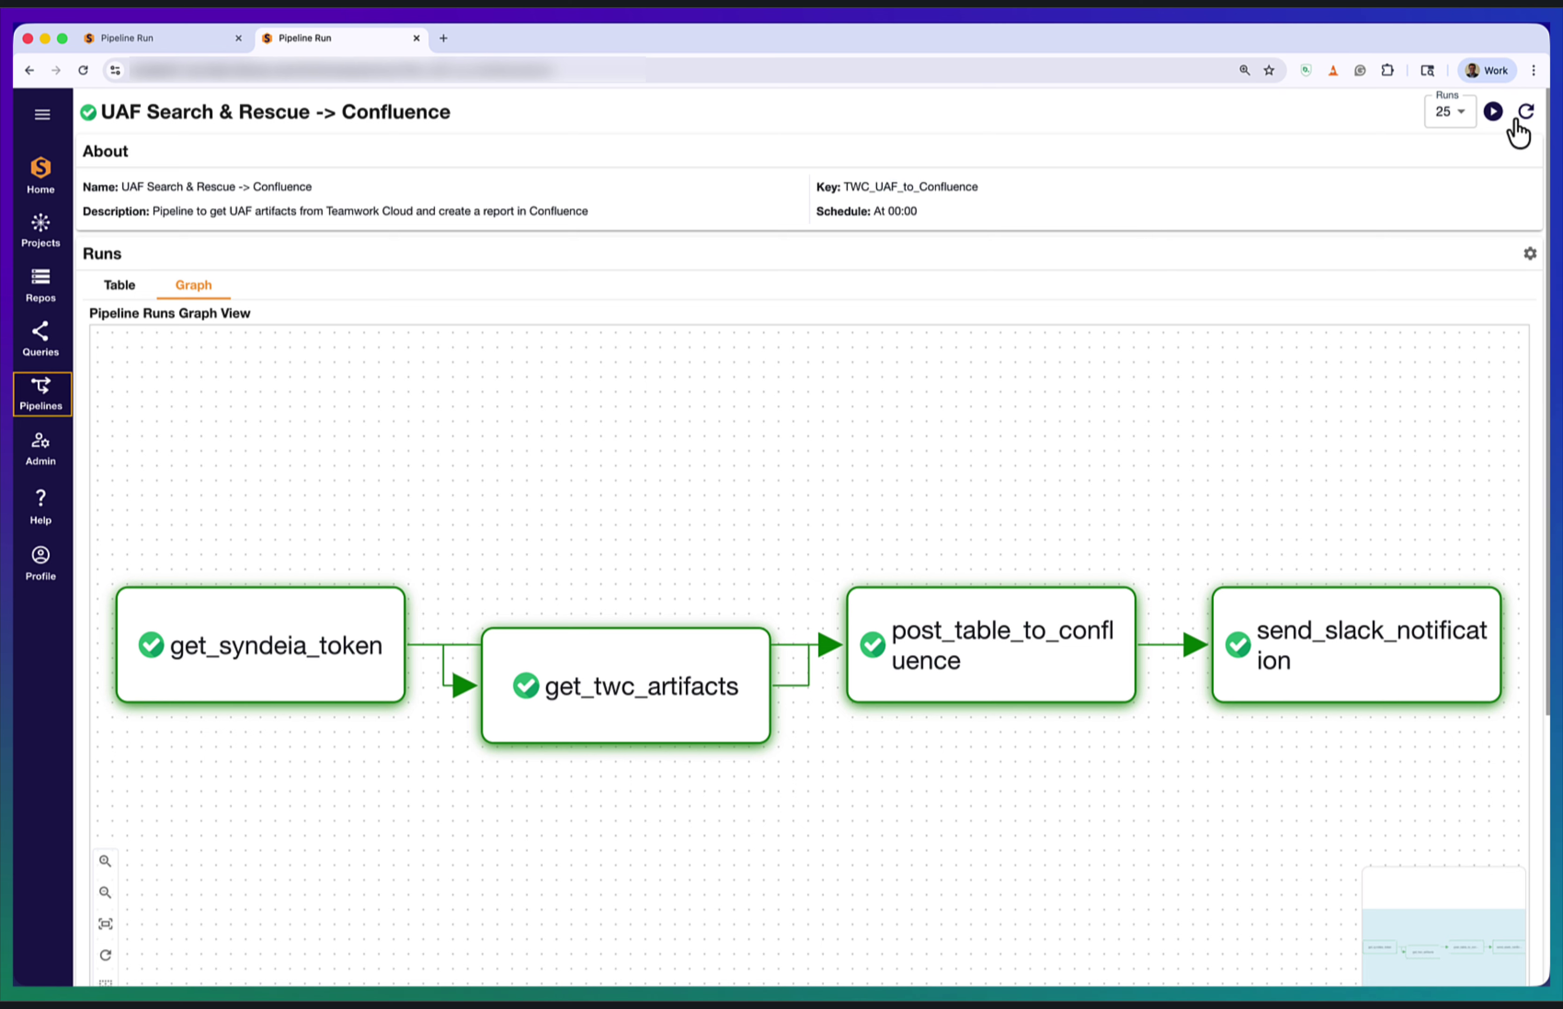
left_click(1497, 115)
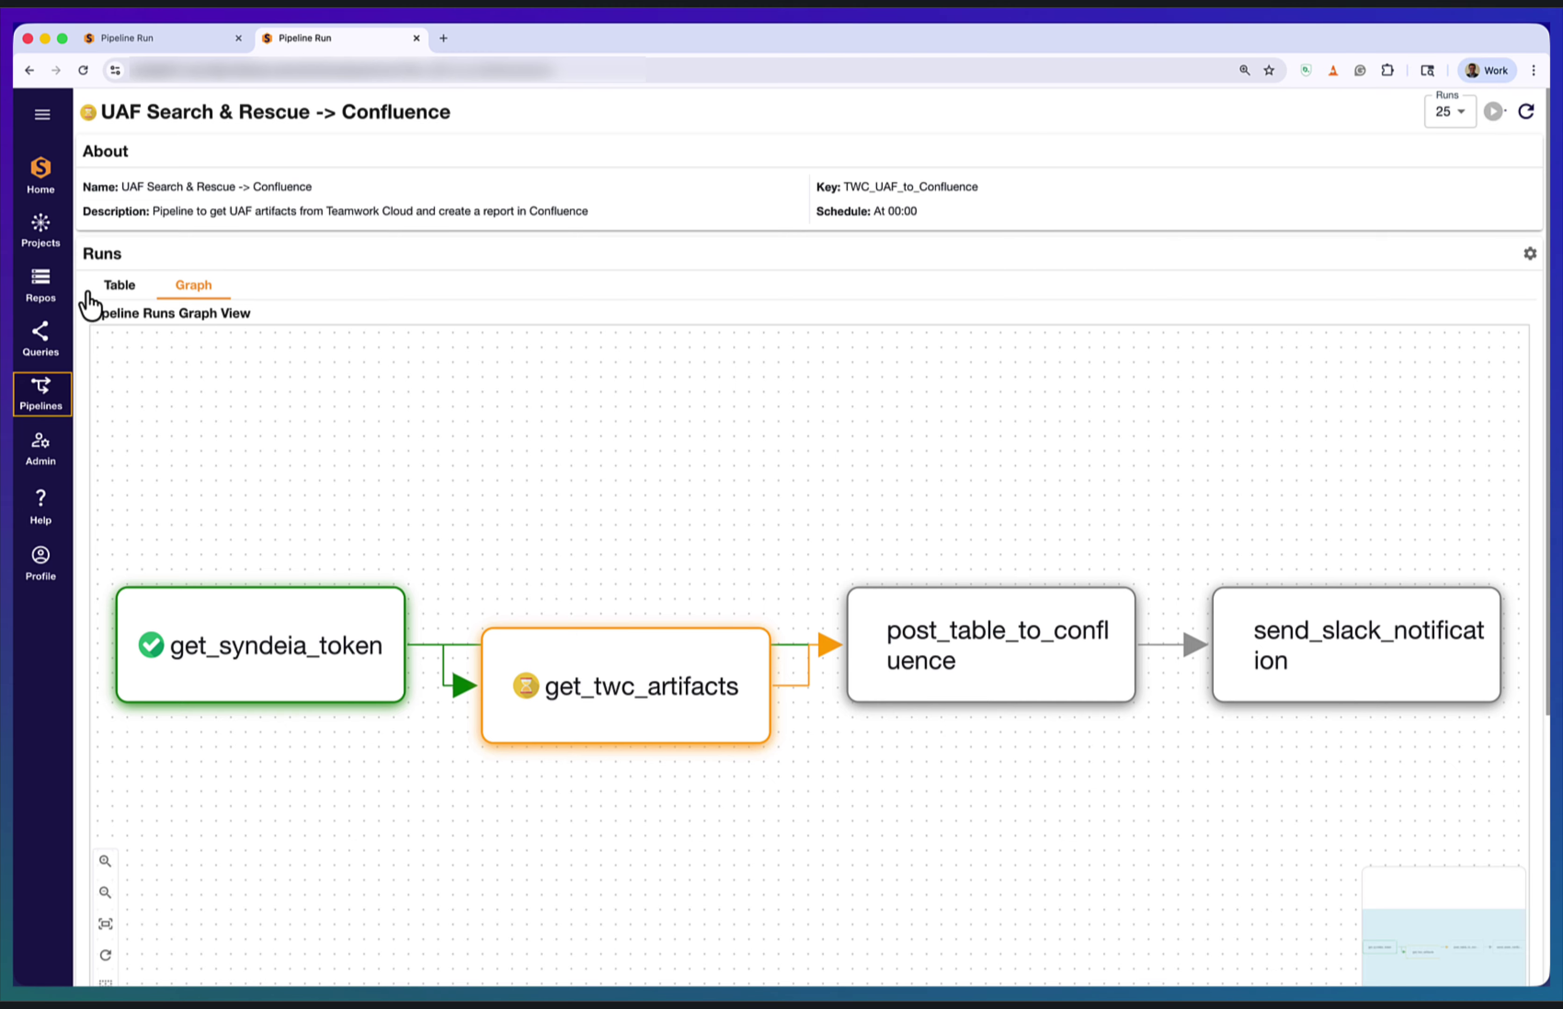
Step: Check the new run's task progress in the runs table and return to the graph view
left_click(113, 292)
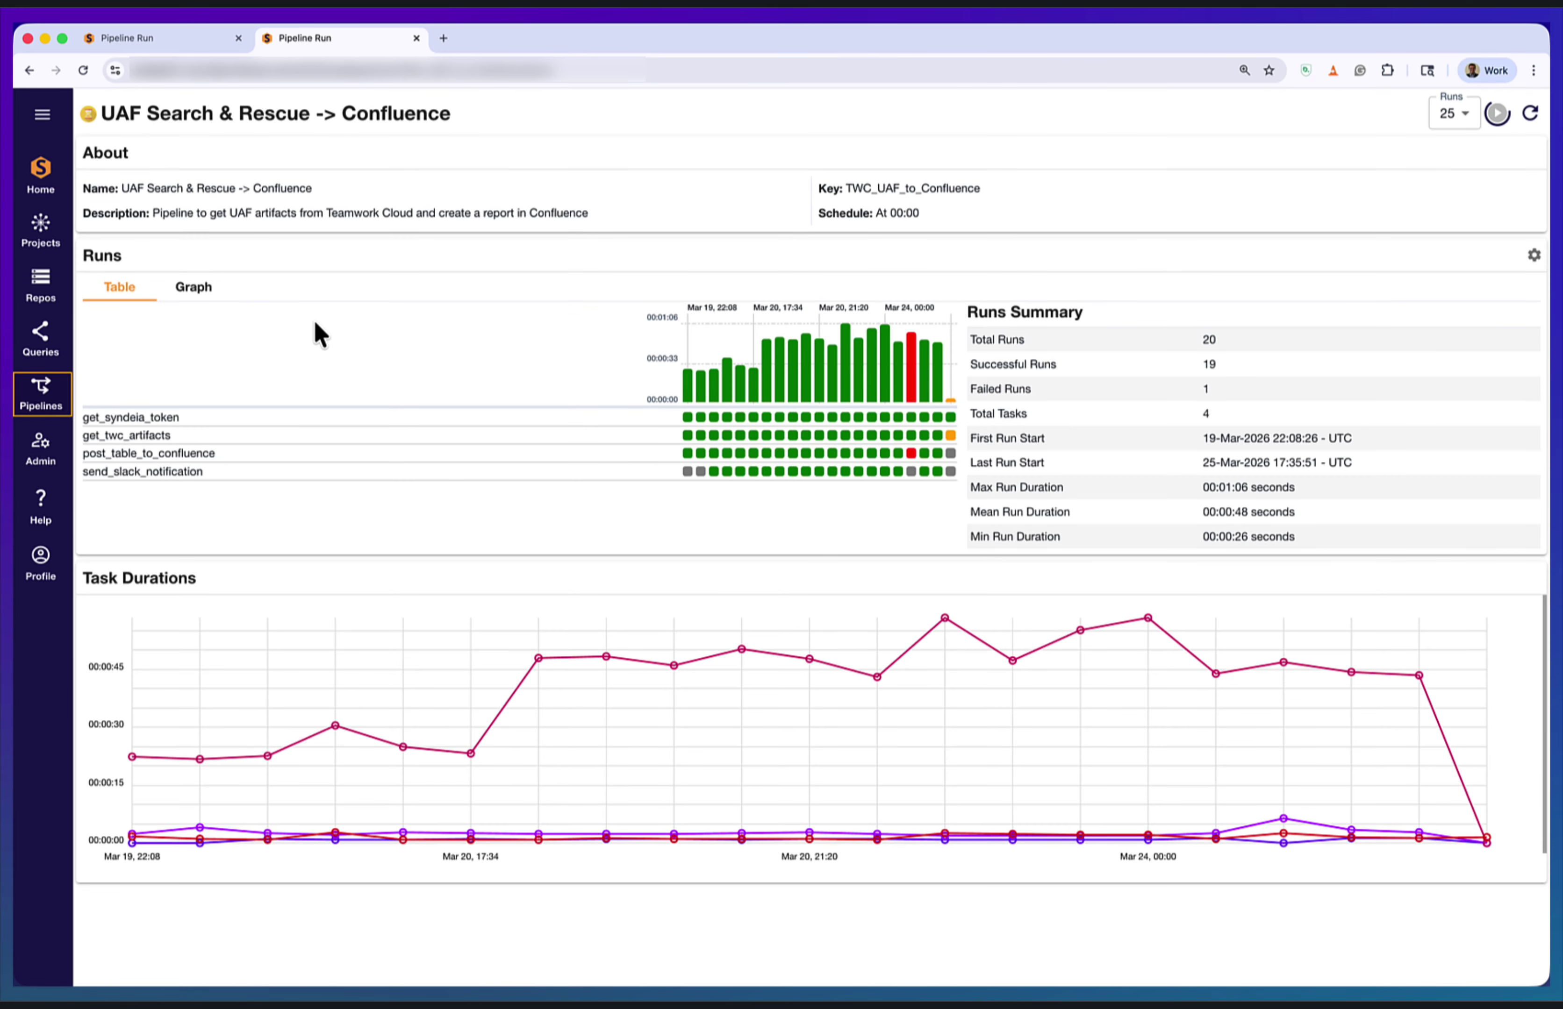
mouse_move(950, 412)
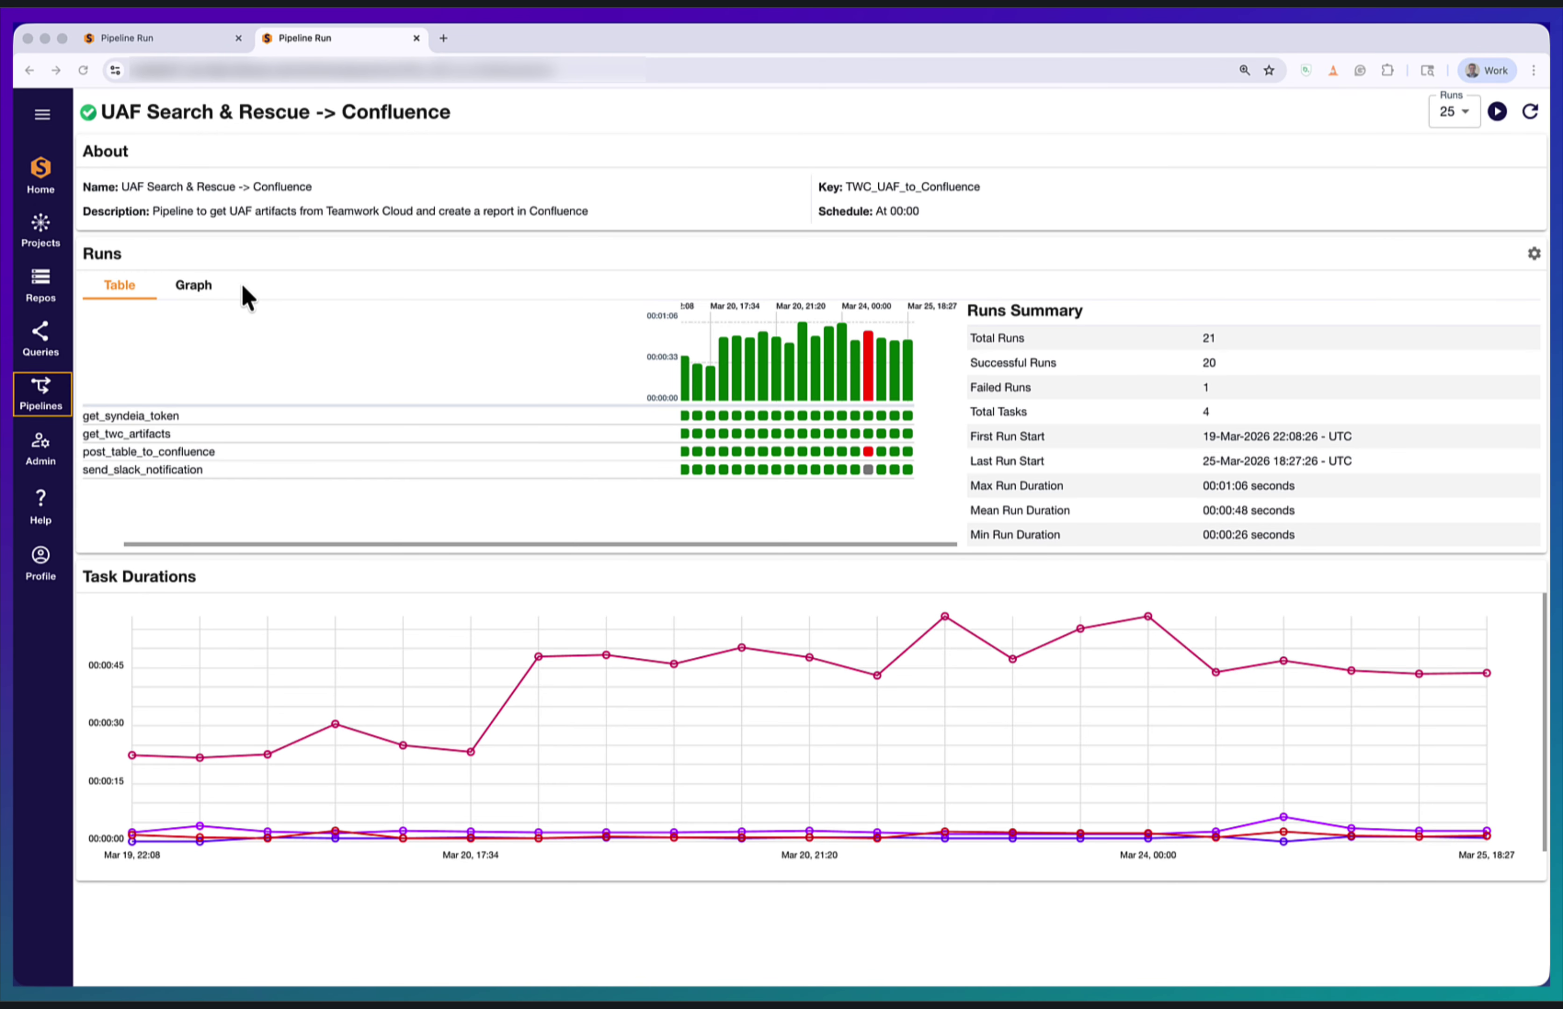
left_click(191, 292)
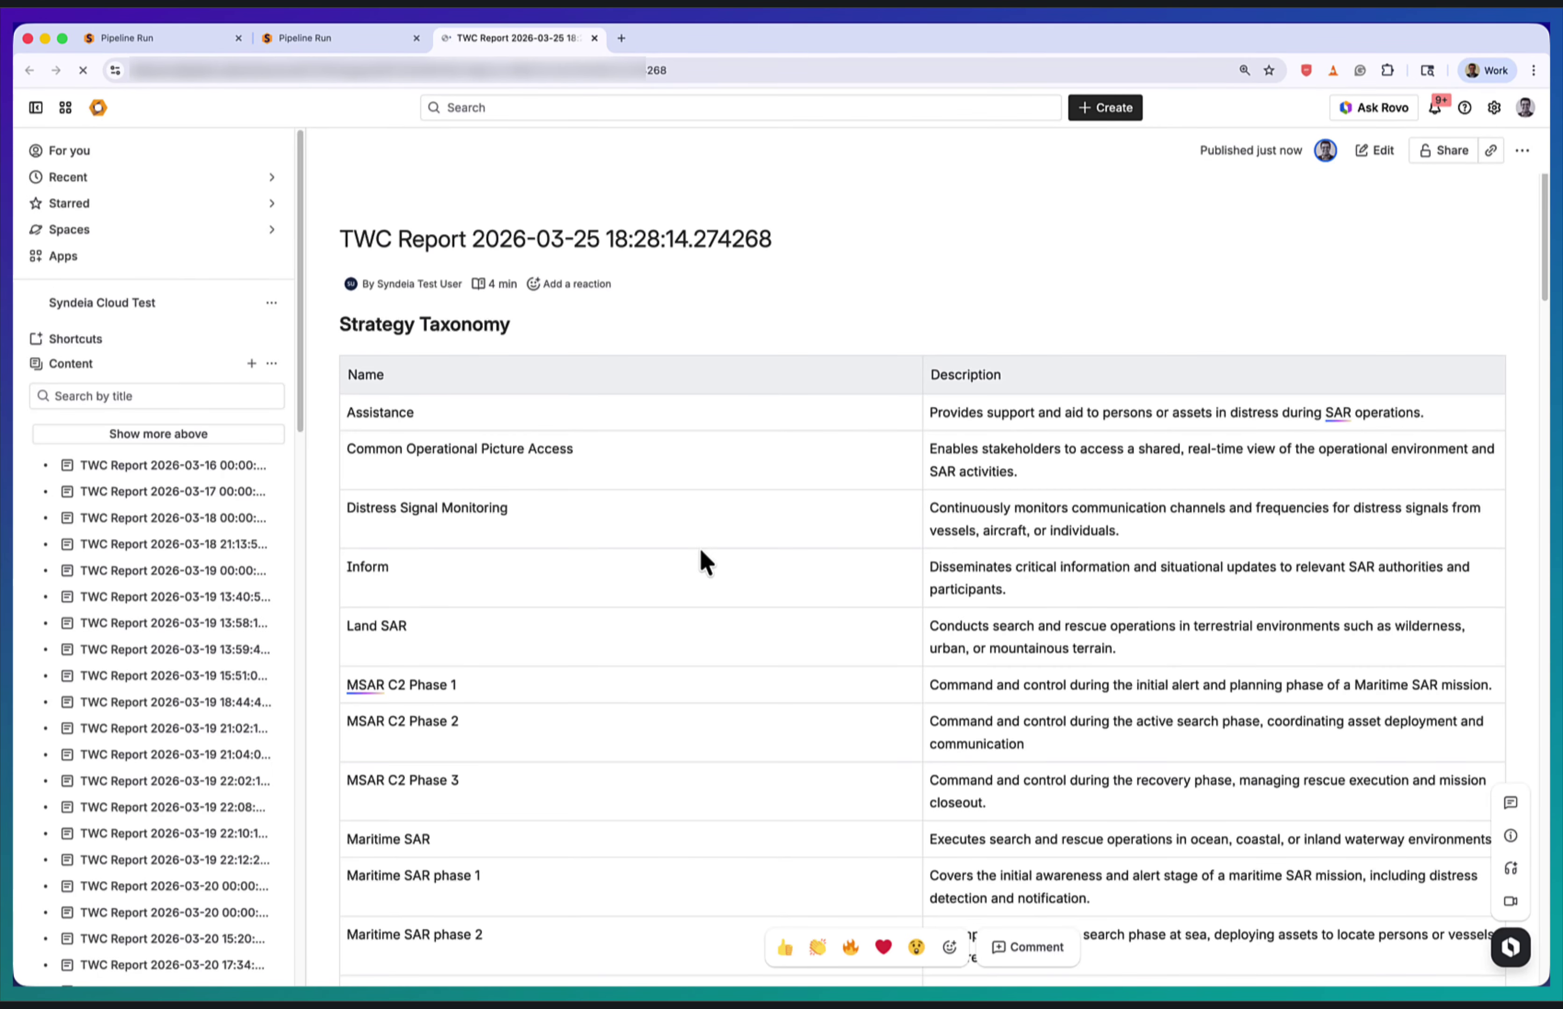
Step: Narrow the Confluence page tree and read the report's Strategy, Services and Resources Taxonomy tables before returning to the pipeline run
left_click_drag(309, 363, 146, 390)
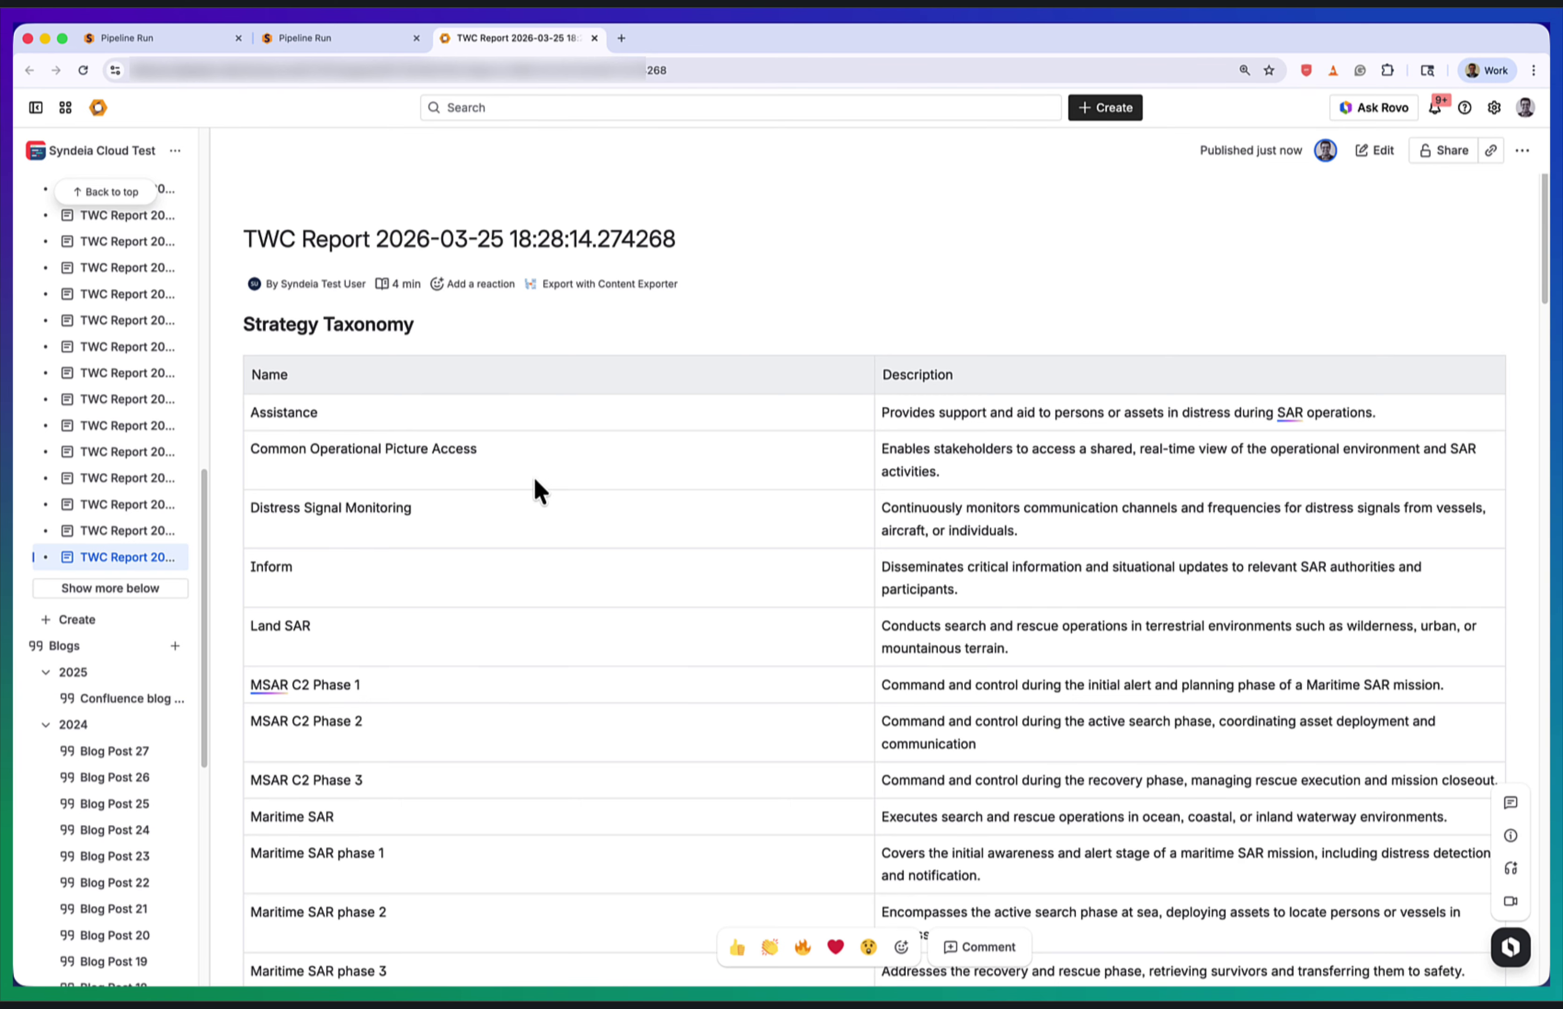
scroll(532, 474, "down", 1)
scroll(383, 788, "down", 3)
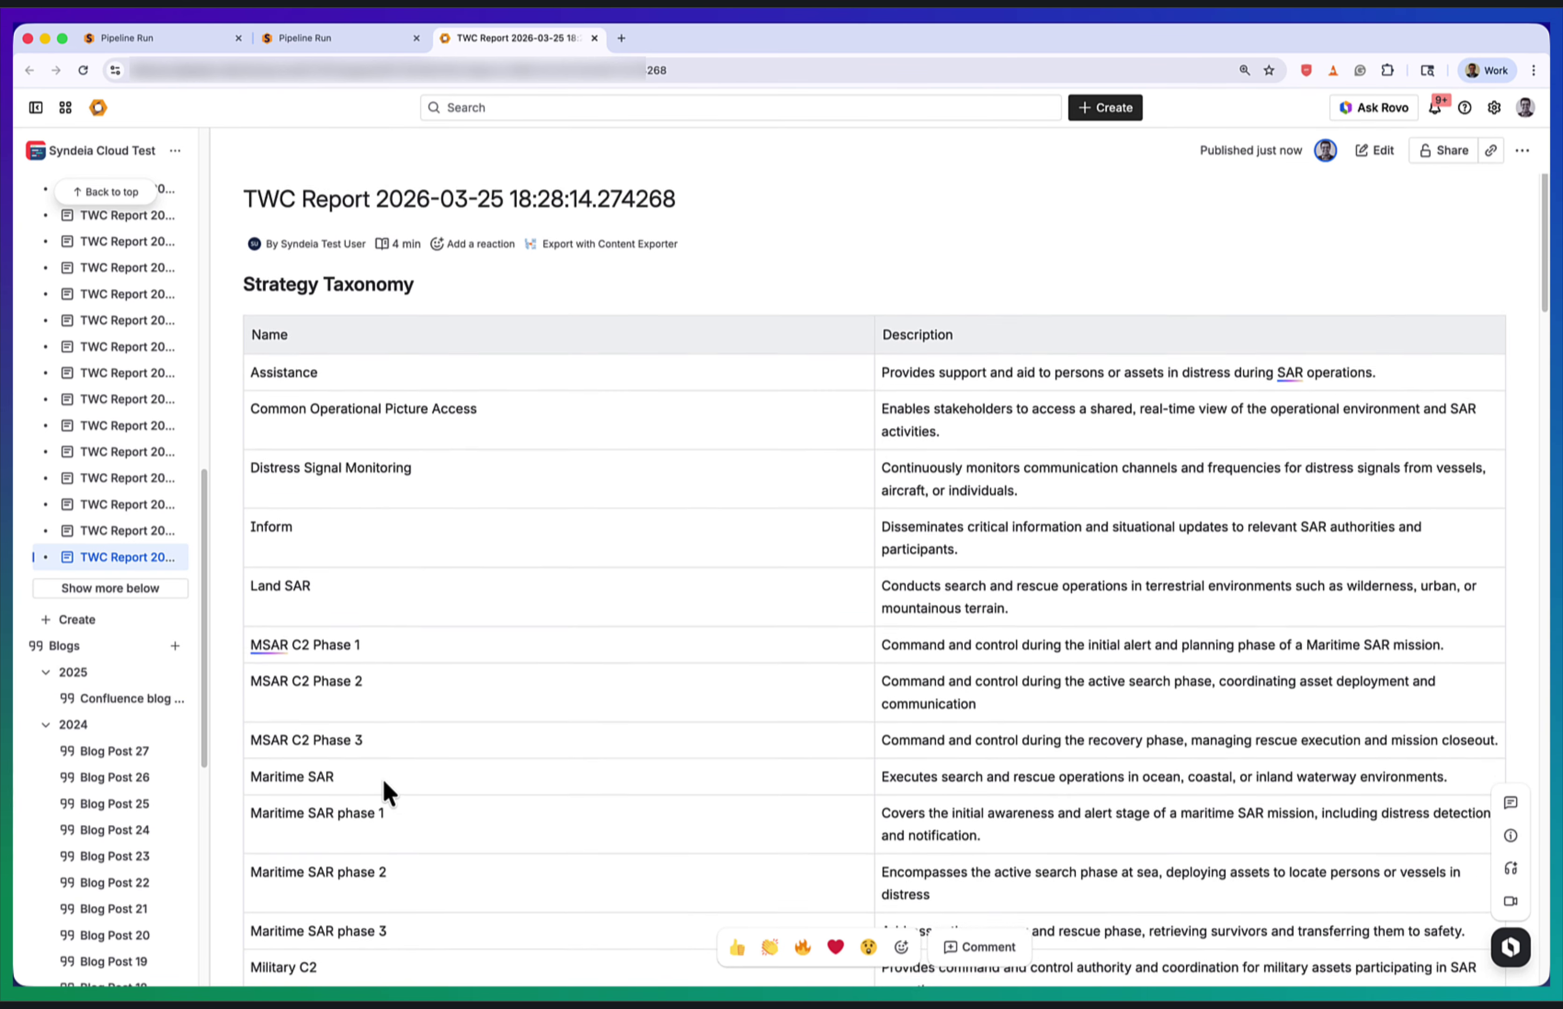
scroll(382, 774, "down", 1)
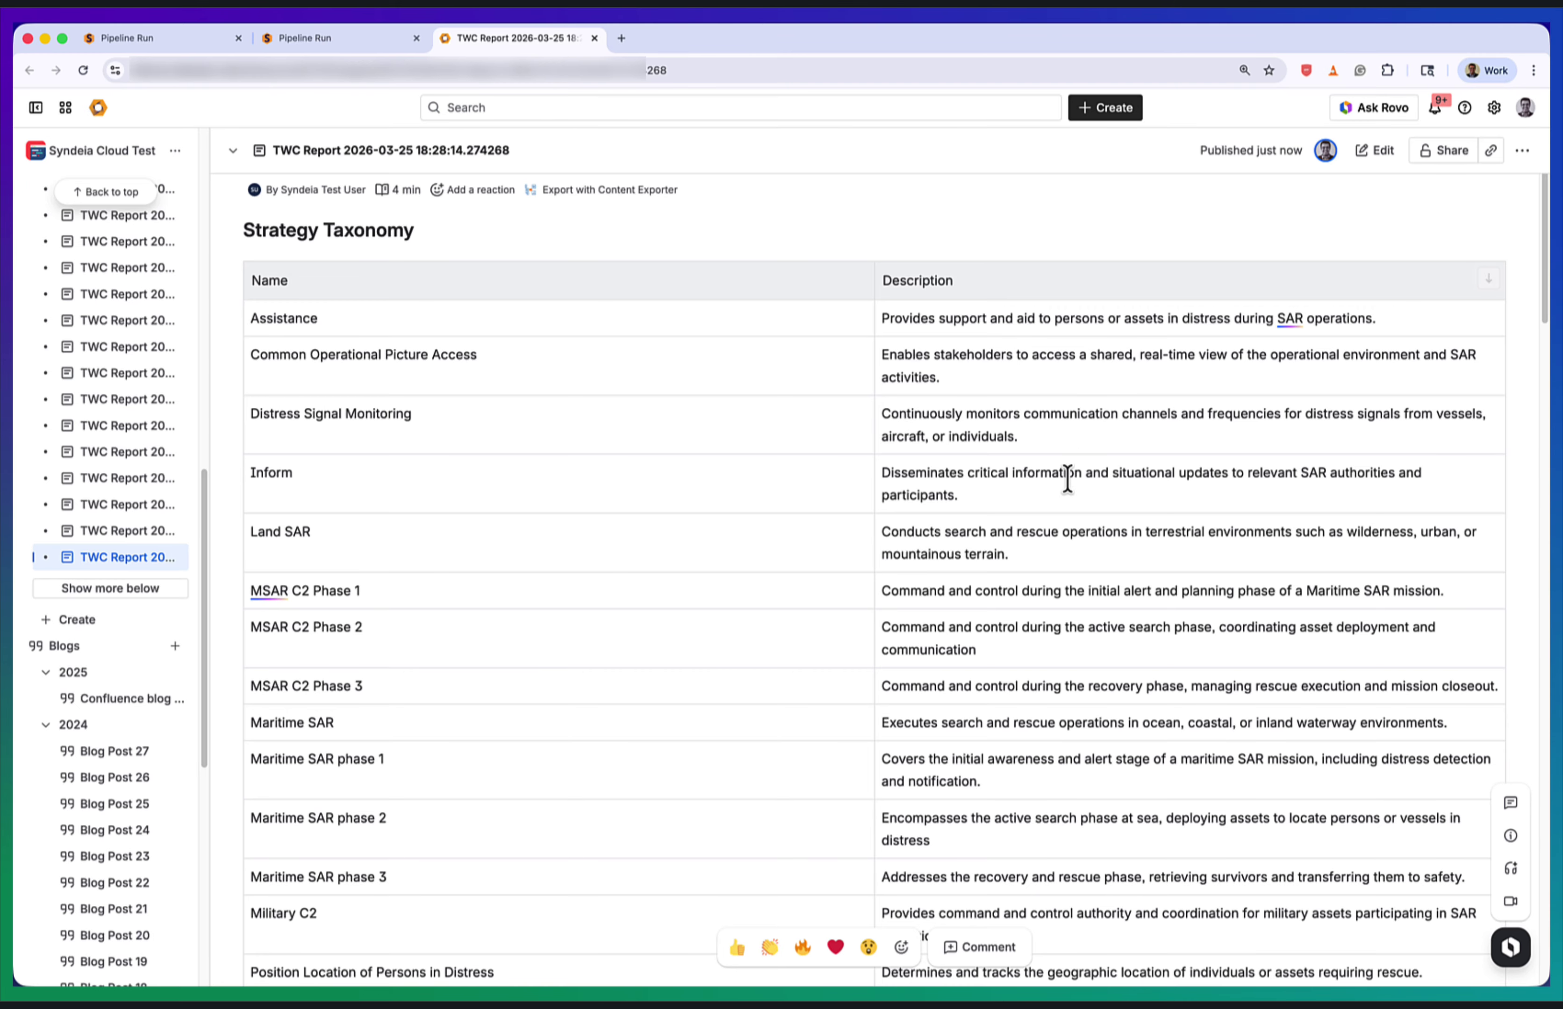
scroll(1066, 545, "down", 10)
scroll(1064, 541, "down", 10)
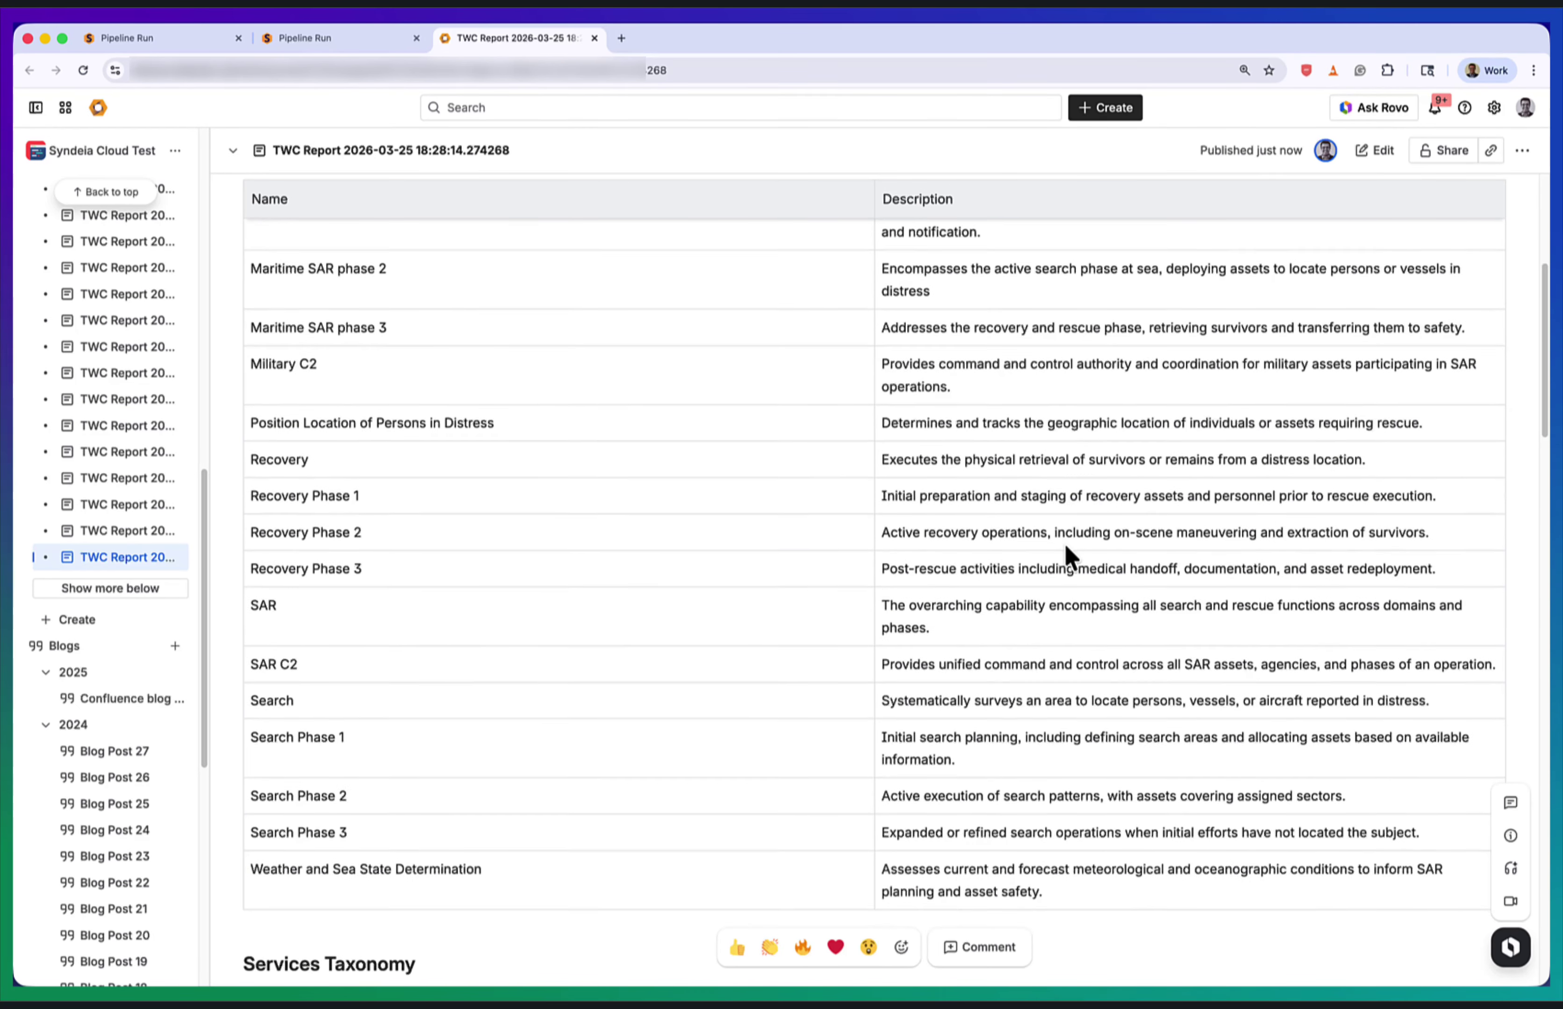
scroll(1061, 537, "down", 2)
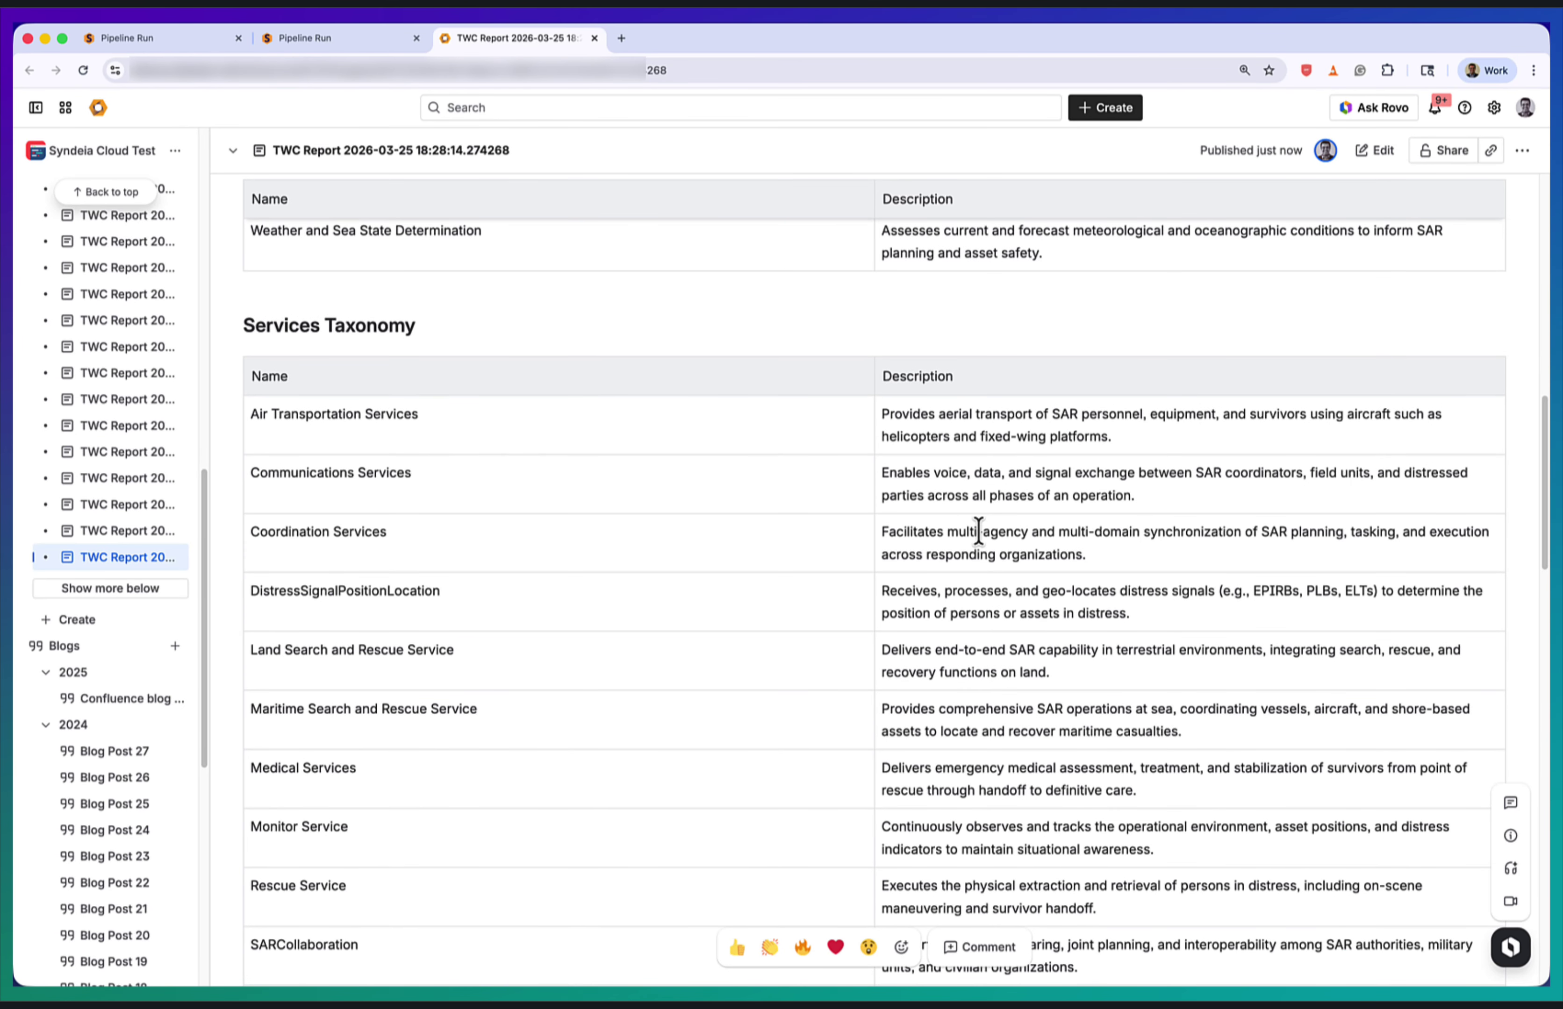
scroll(985, 525, "down", 8)
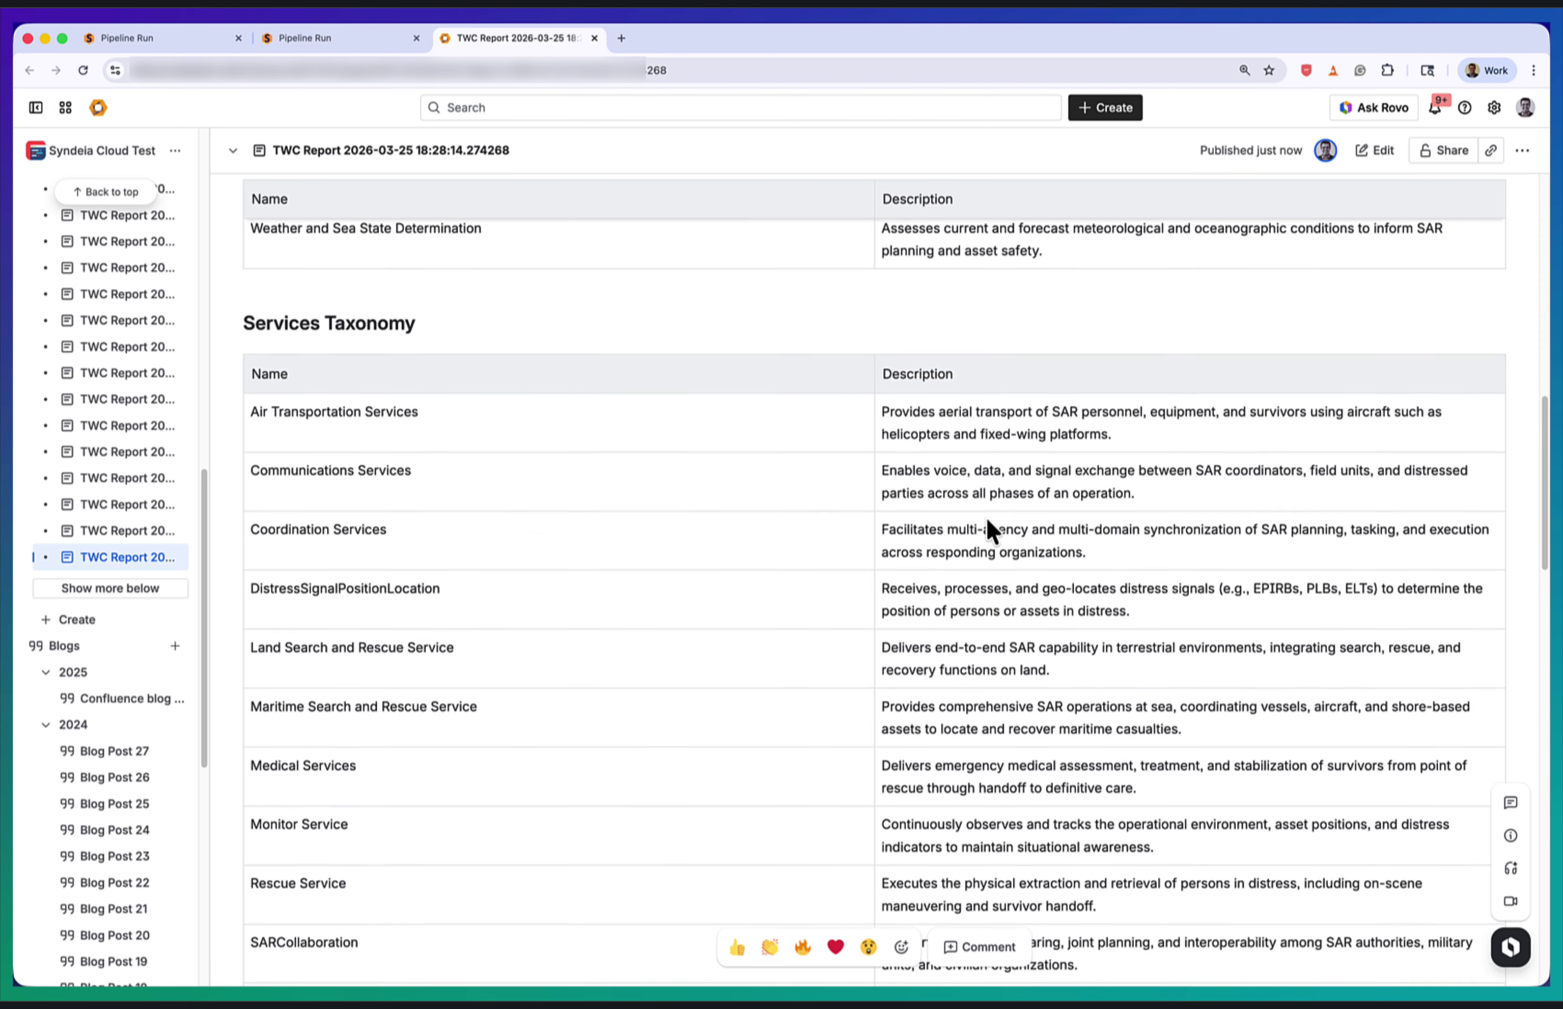
scroll(985, 519, "down", 10)
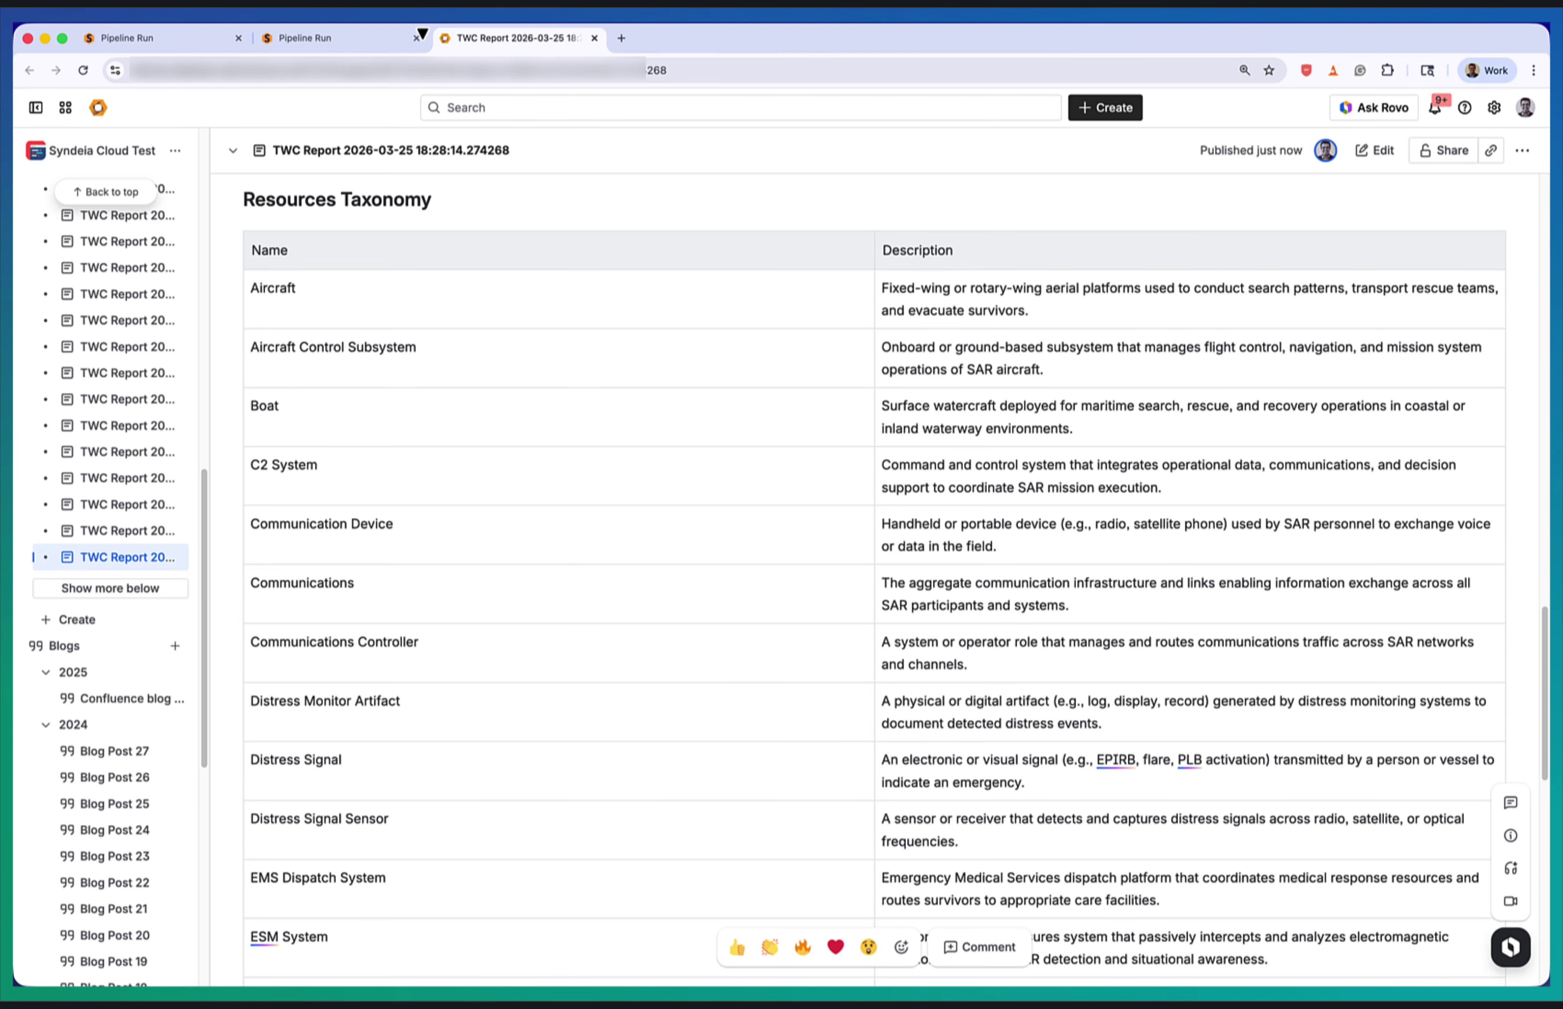
left_click(379, 44)
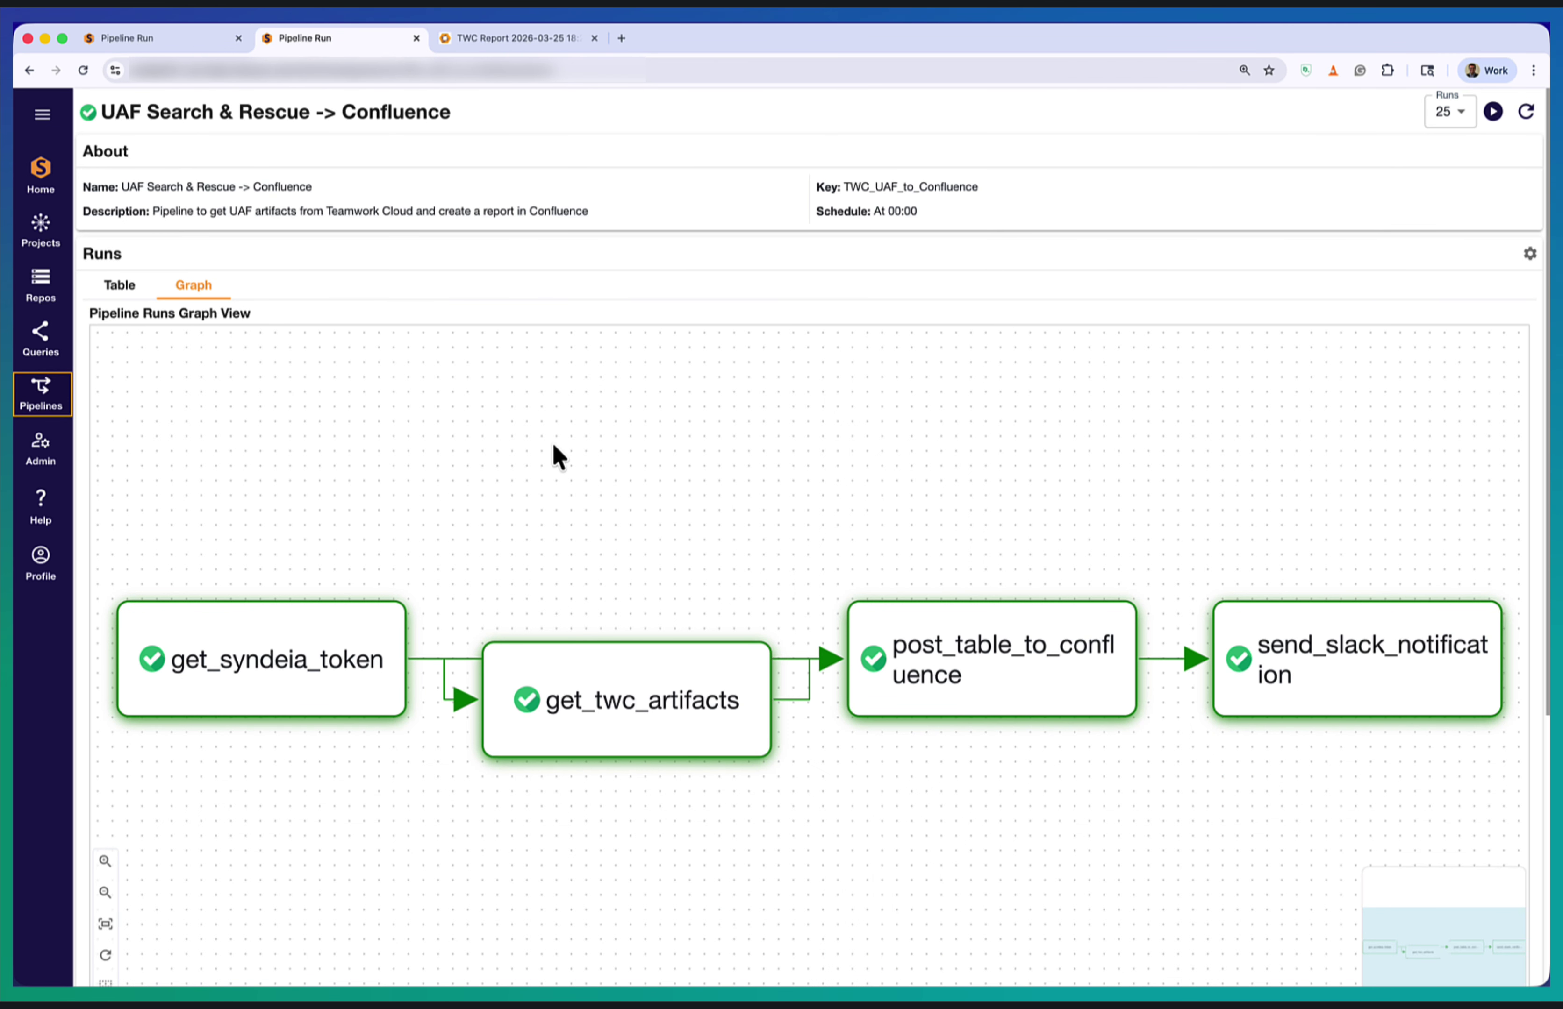